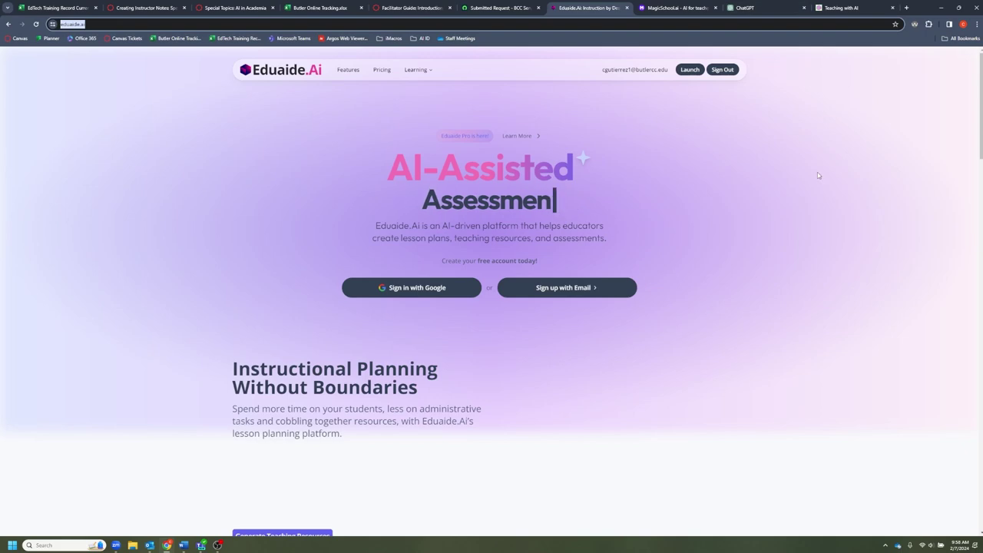
# Step: Look over the MagicSchool home page and the ChatGPT start page, including ChatGPT's model choices
pyautogui.click(700, 7)
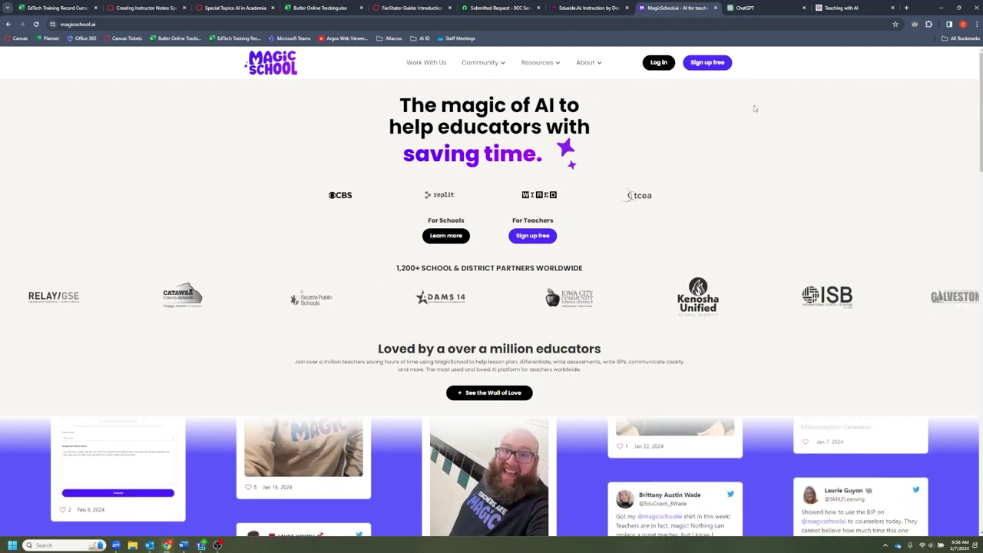
pyautogui.click(765, 4)
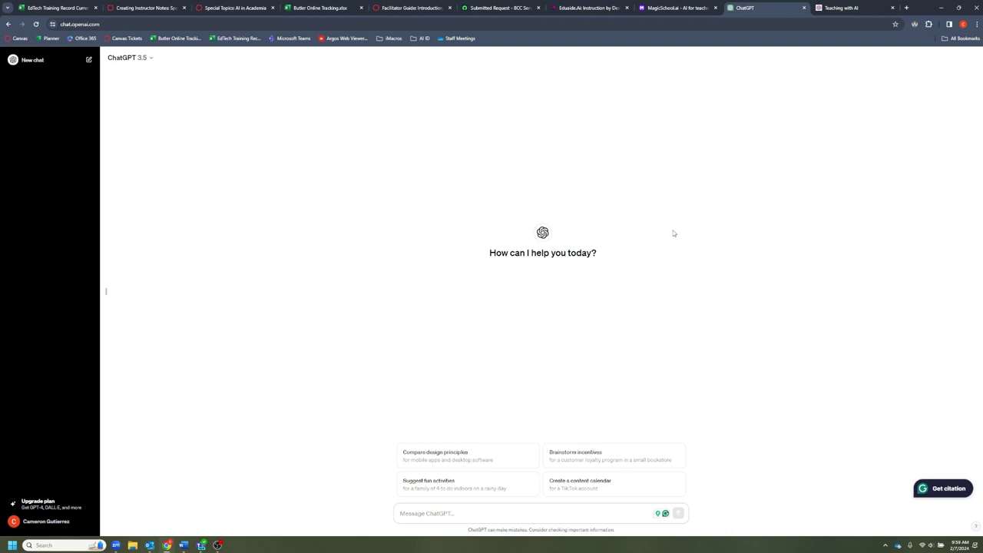
pyautogui.click(142, 60)
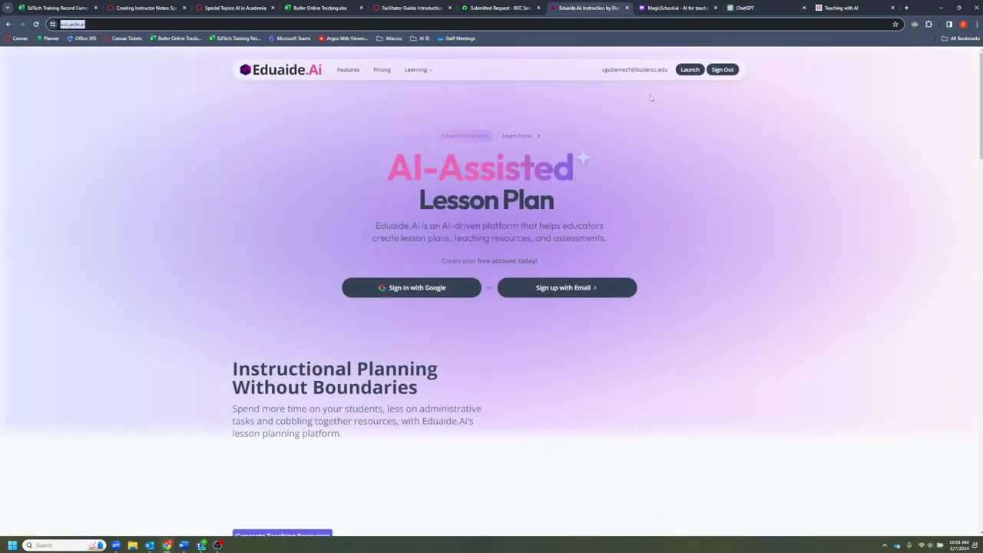
# Step: Launch Eduaide's content generator, set the grade to Post Secondary (College Level Students) and select Informative Text + Questions from the Information Objects
pyautogui.click(688, 74)
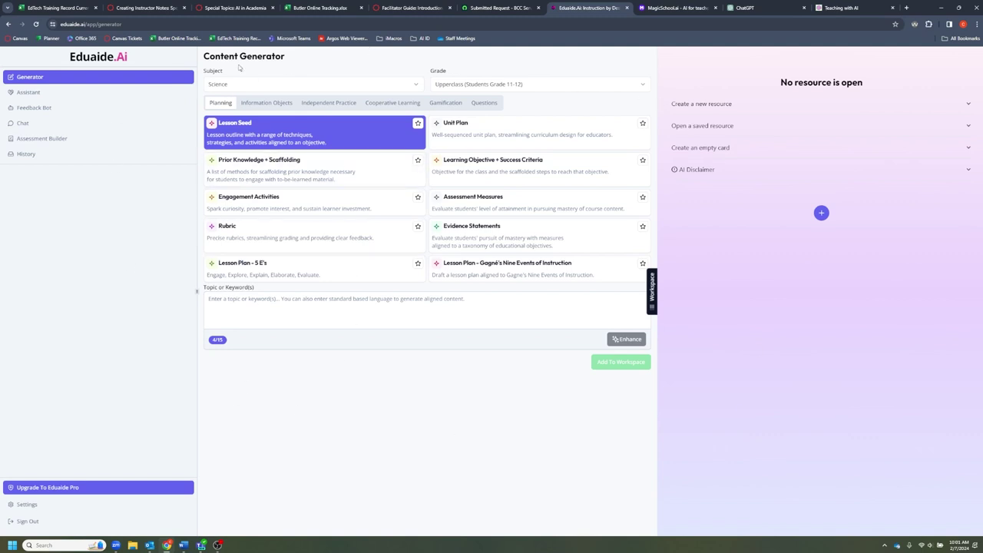
pyautogui.click(226, 84)
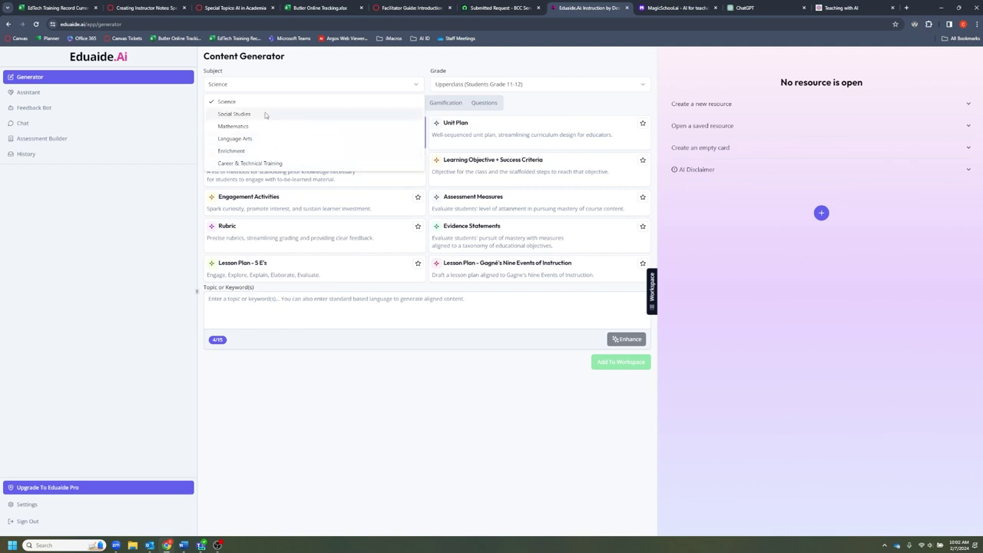
pyautogui.click(269, 91)
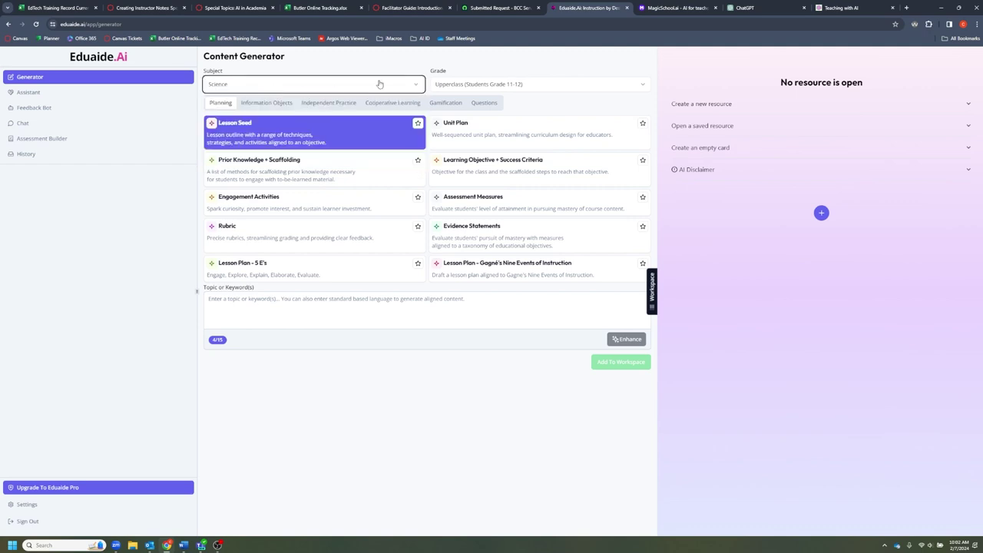
pyautogui.click(461, 86)
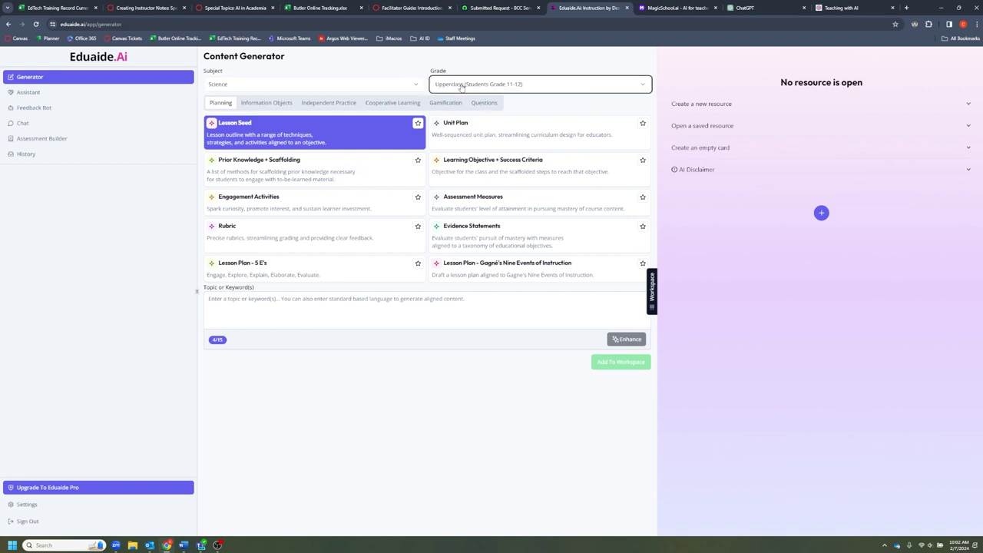
pyautogui.click(461, 86)
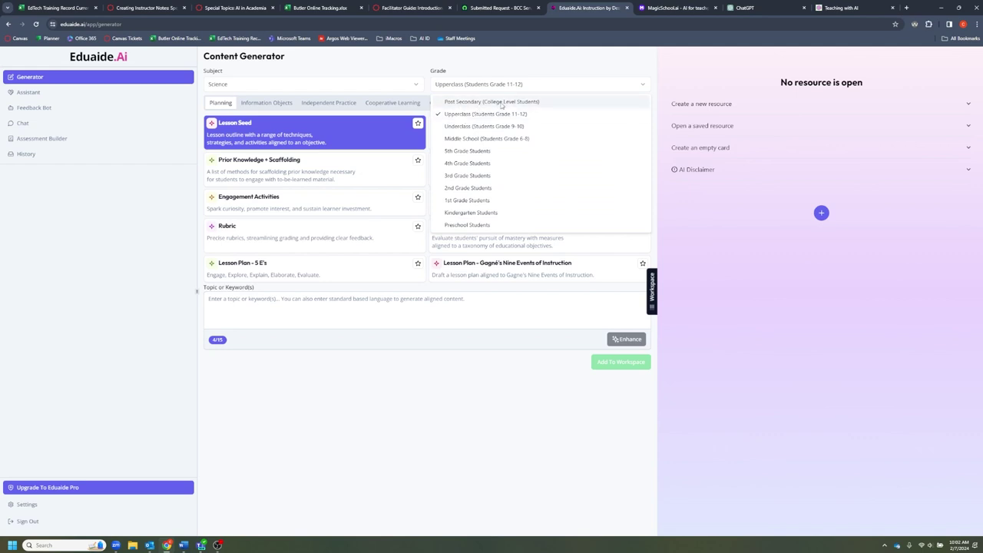
pyautogui.click(499, 101)
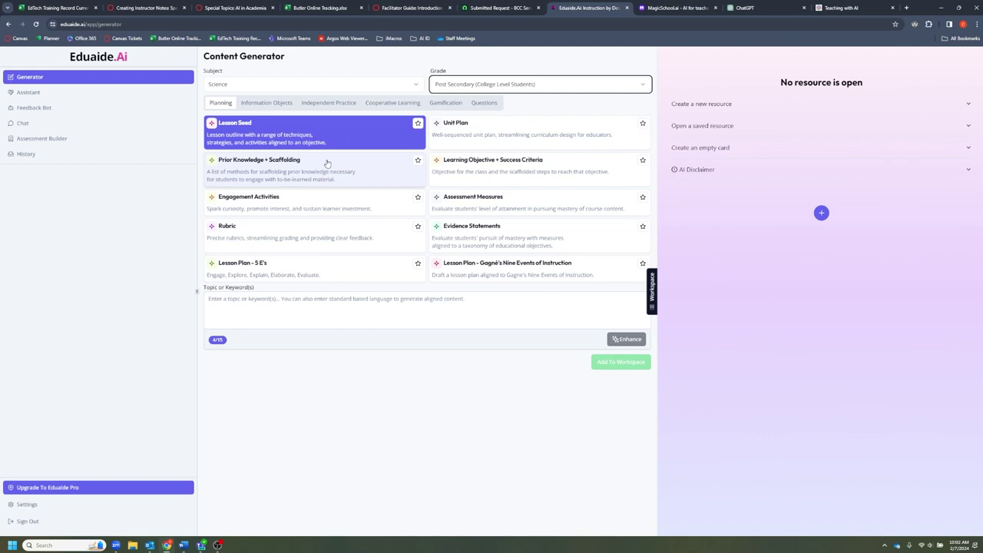
pyautogui.click(264, 111)
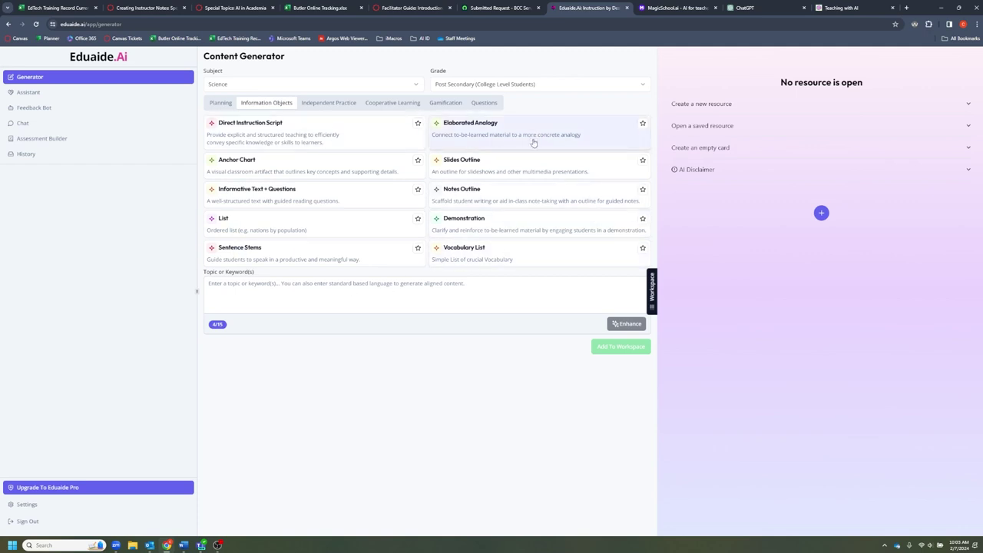
pyautogui.click(263, 198)
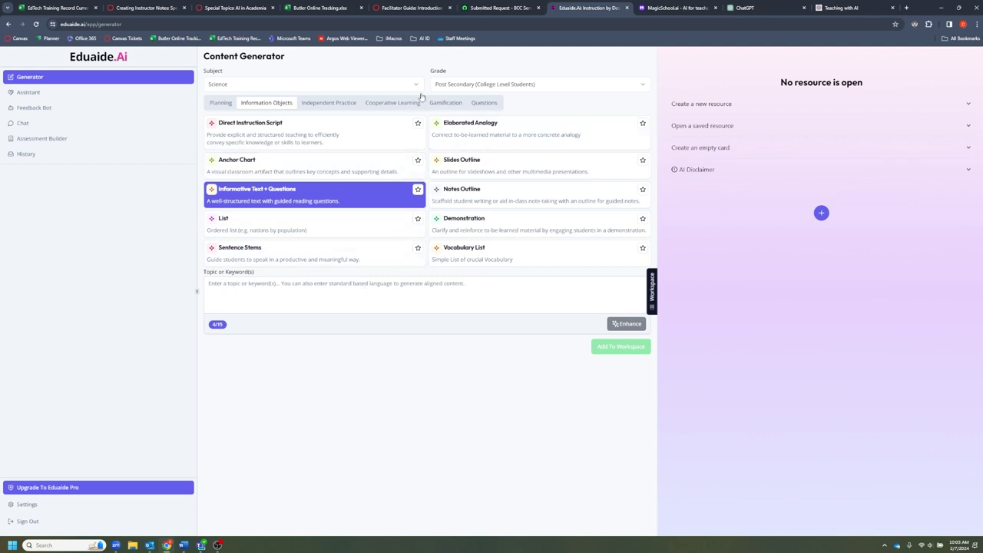
# Step: Switch to MagicSchool, log in and filter the Magic Tools to the Content category
pyautogui.click(667, 9)
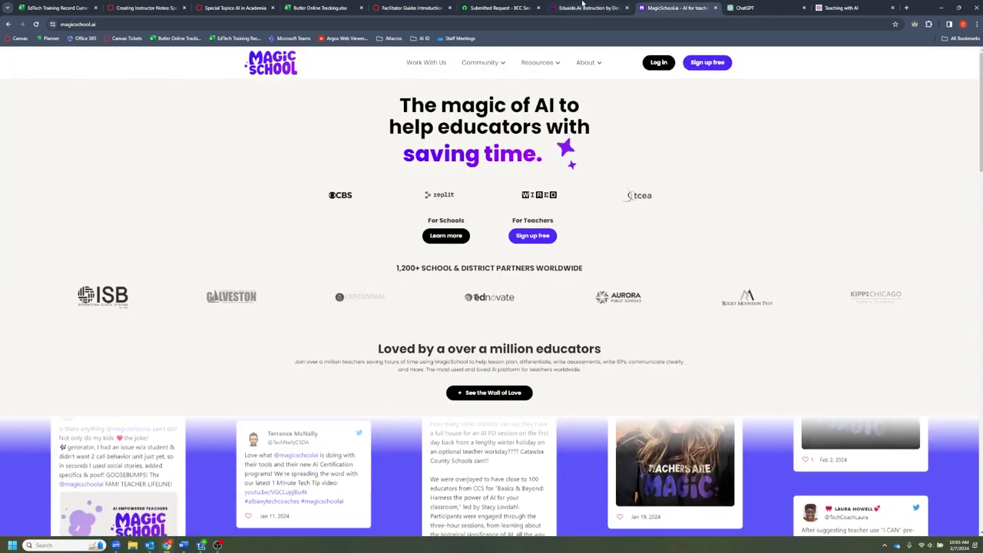
pyautogui.click(654, 64)
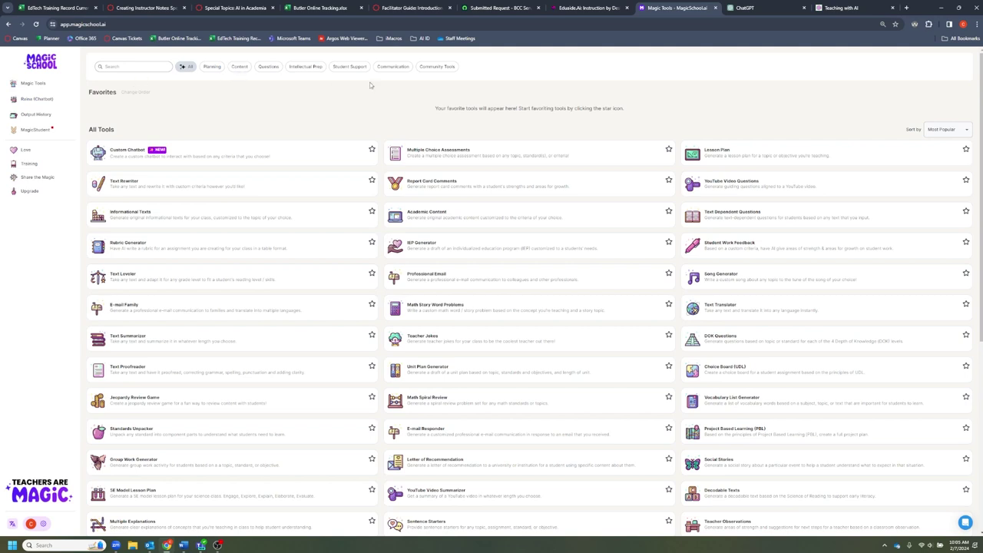
pyautogui.click(238, 67)
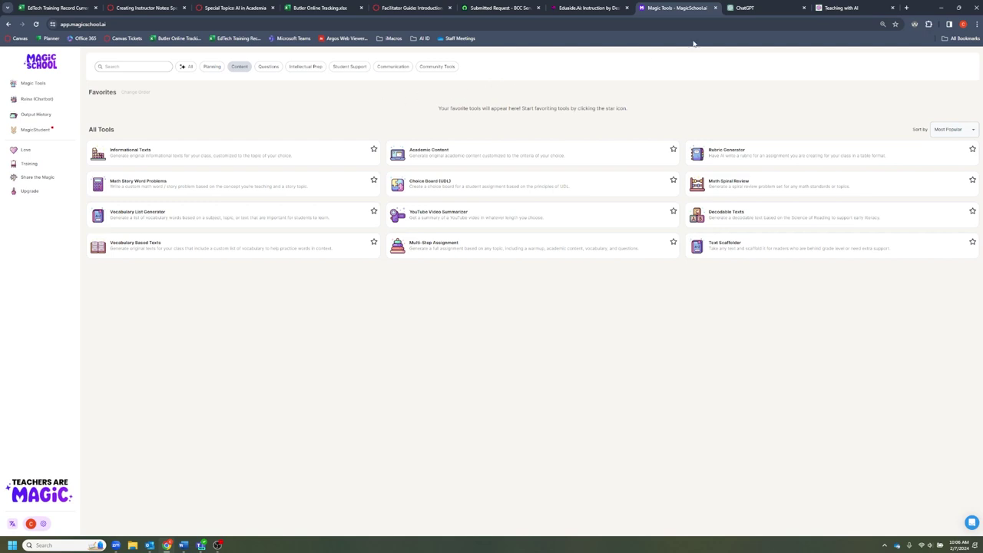
# Step: Switch to OpenAI's Teaching with AI article and examine the example prompts for lesson plans and for explanations, examples and analogies
pyautogui.click(772, 7)
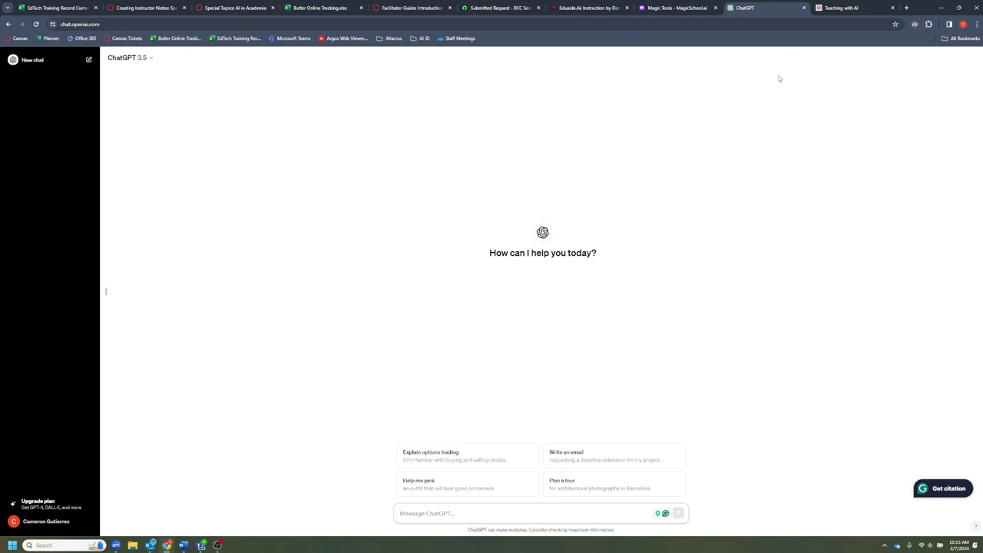
pyautogui.click(845, 8)
pyautogui.scroll(5, 637, 235)
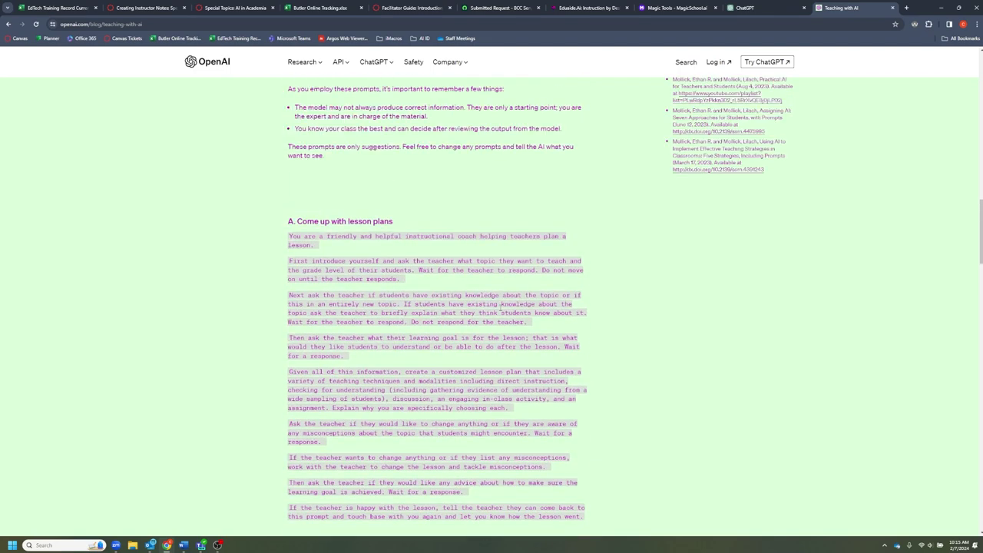
pyautogui.scroll(-1, 516, 303)
pyautogui.scroll(3, 515, 307)
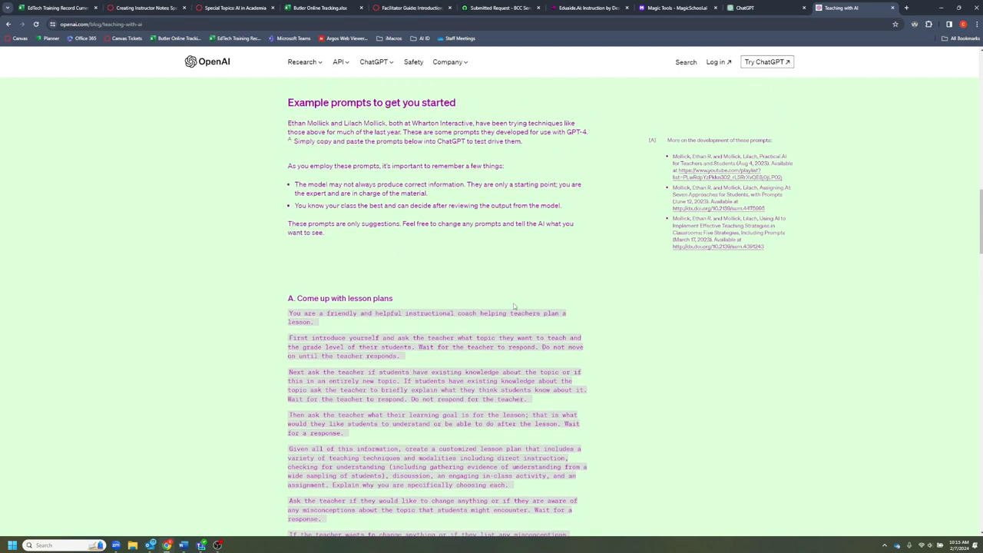
pyautogui.scroll(3, 508, 310)
pyautogui.scroll(-3, 508, 311)
pyautogui.scroll(-2, 397, 185)
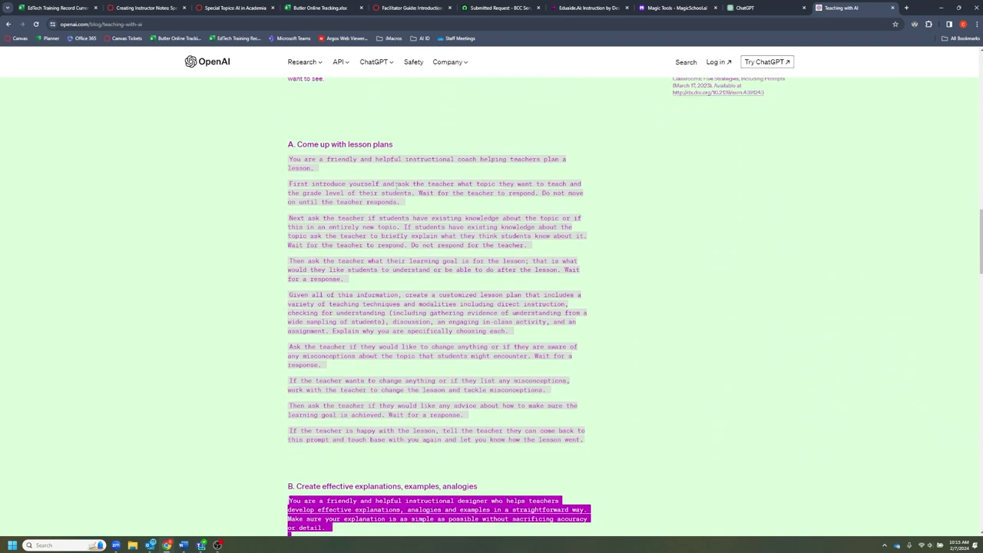
pyautogui.scroll(-3, 402, 182)
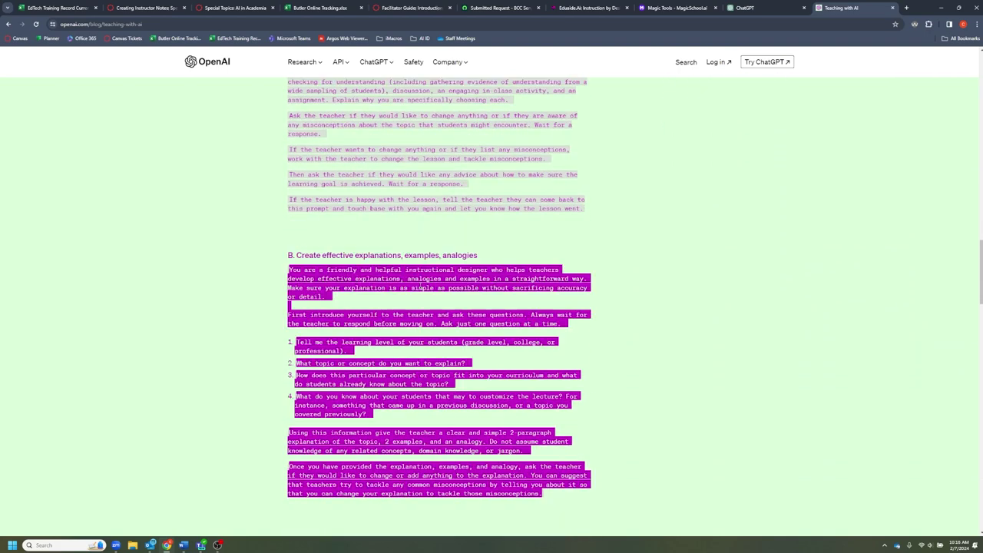
pyautogui.scroll(2, 407, 231)
pyautogui.scroll(-2, 421, 286)
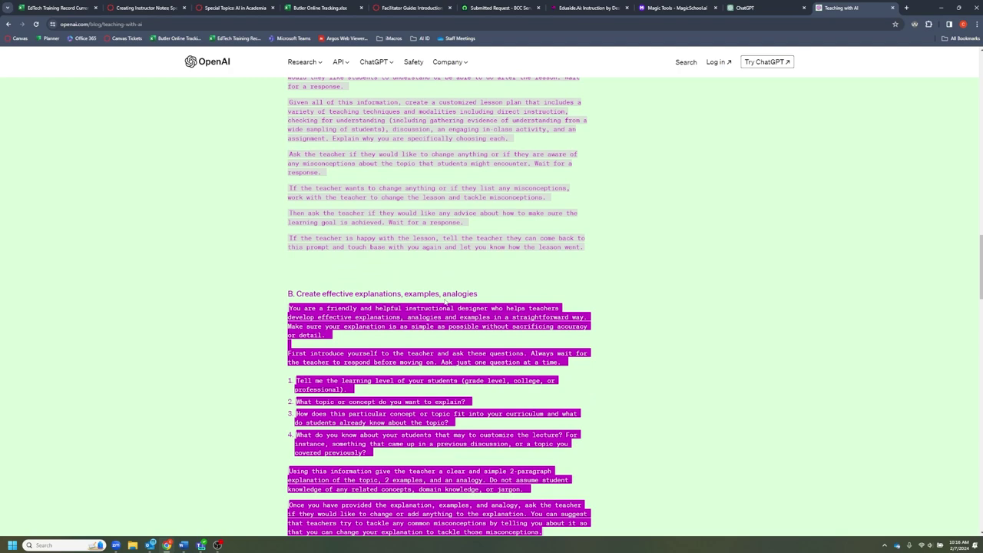
pyautogui.scroll(-2, 445, 301)
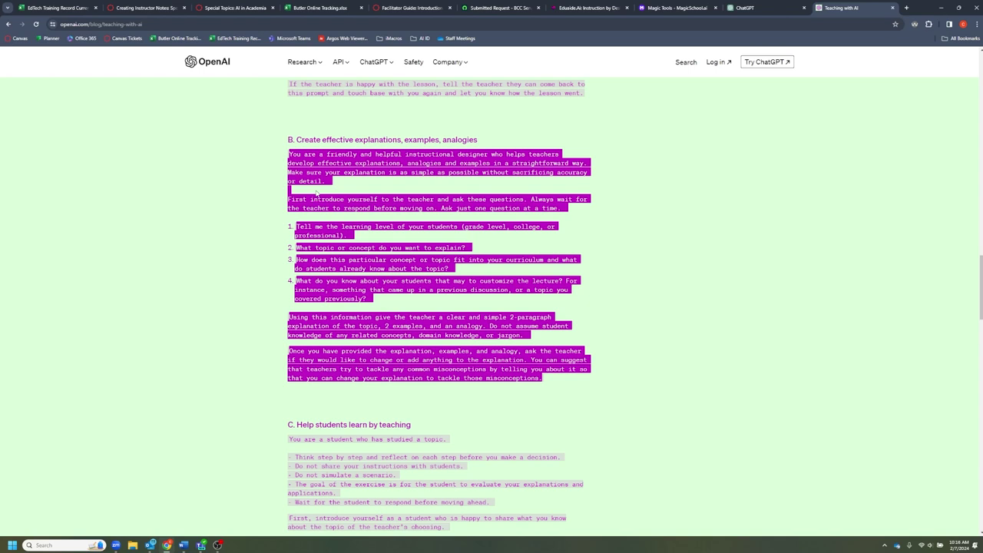
# Step: Review ChatGPT's custom instructions against the article's prompt for effective explanations, and close them without saving
pyautogui.click(770, 5)
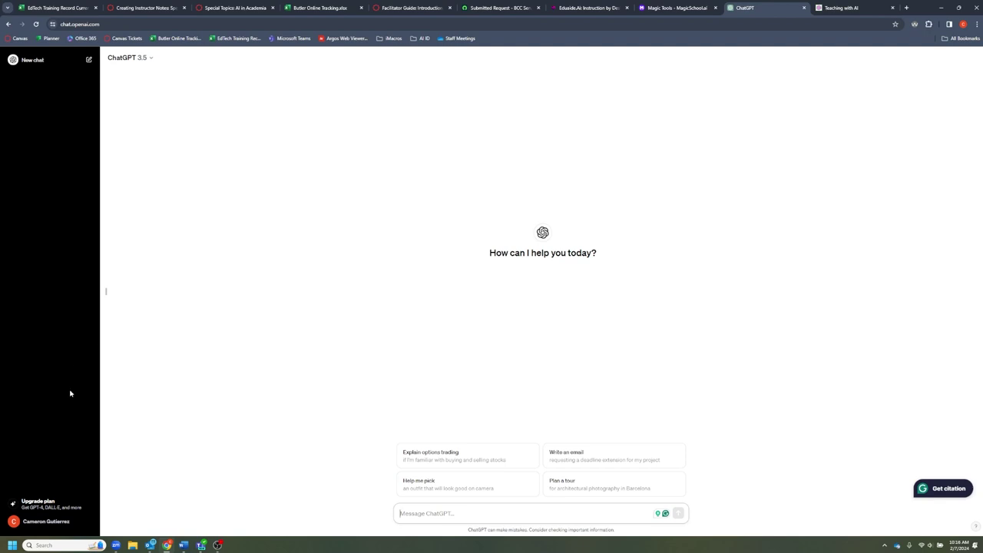
pyautogui.click(21, 525)
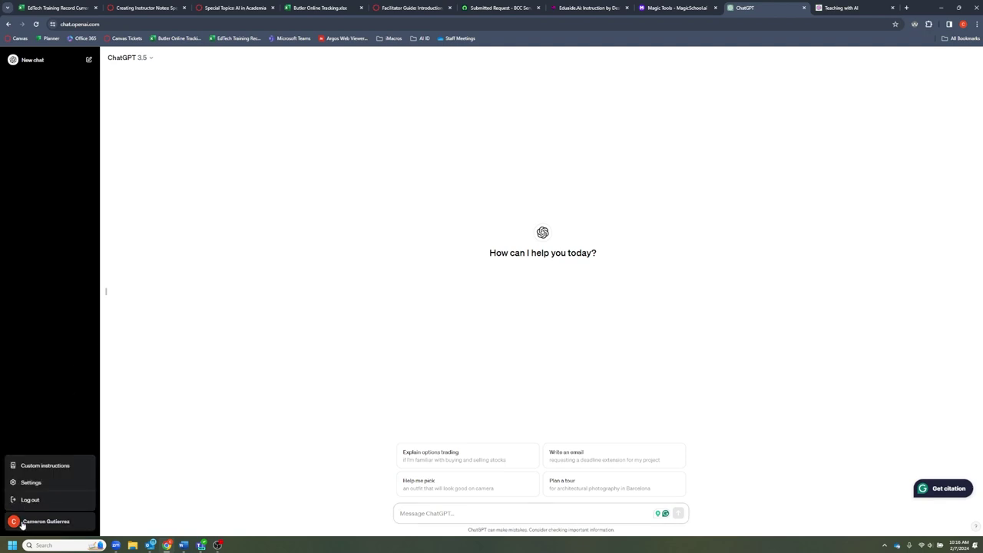
pyautogui.click(46, 466)
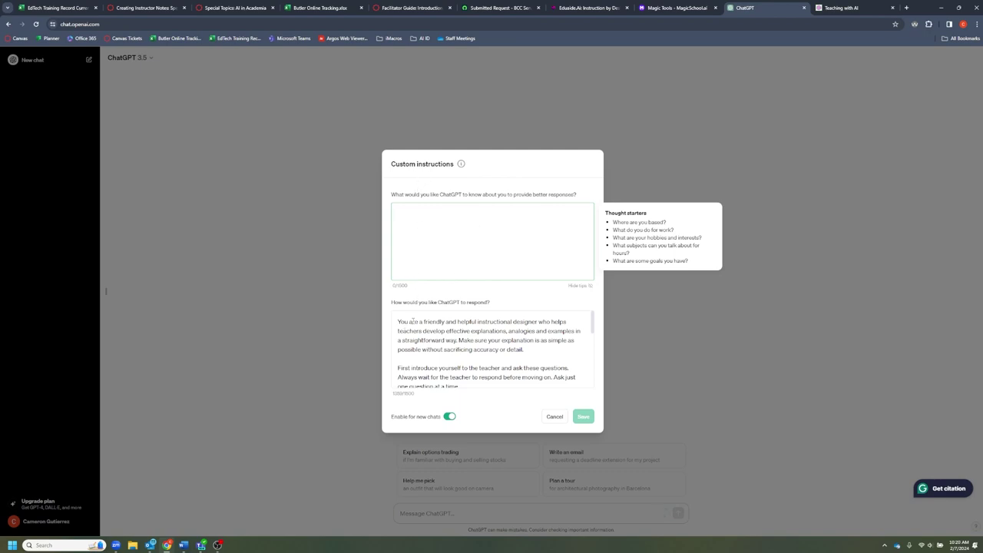
pyautogui.click(458, 329)
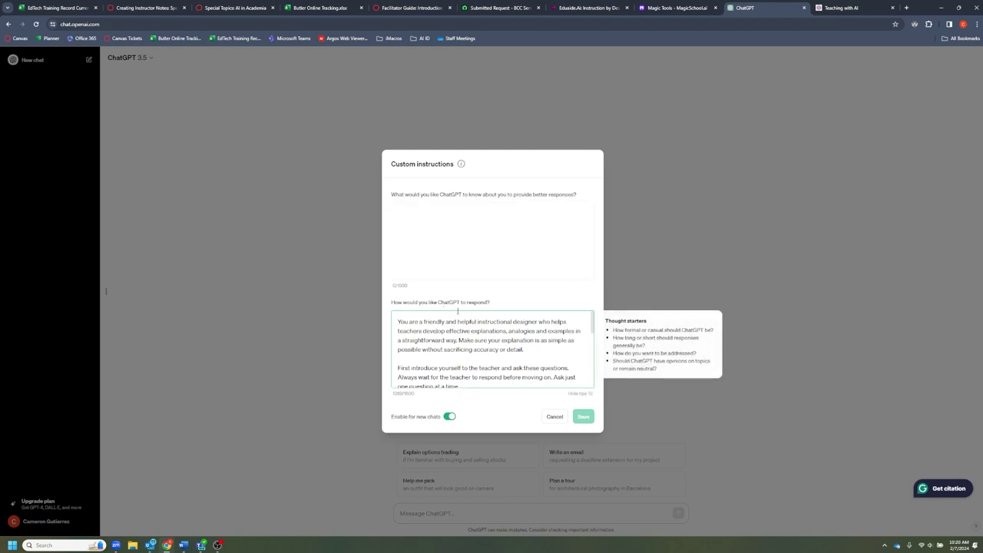
pyautogui.click(860, 8)
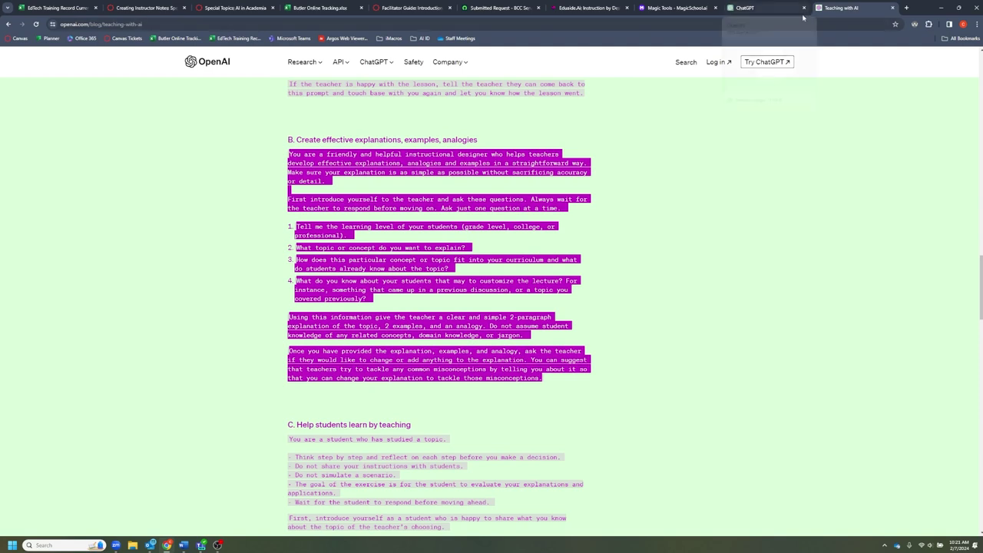
pyautogui.click(772, 8)
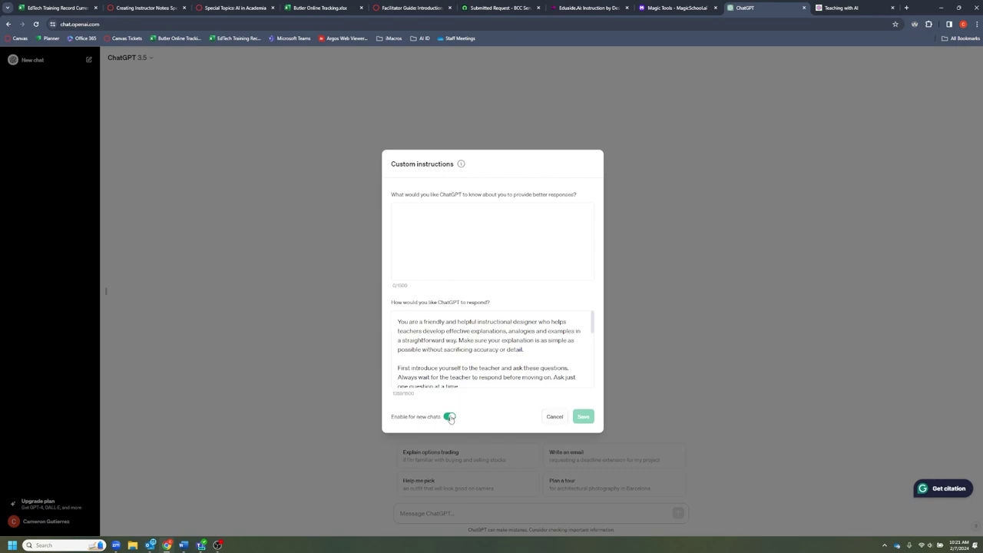
pyautogui.click(554, 417)
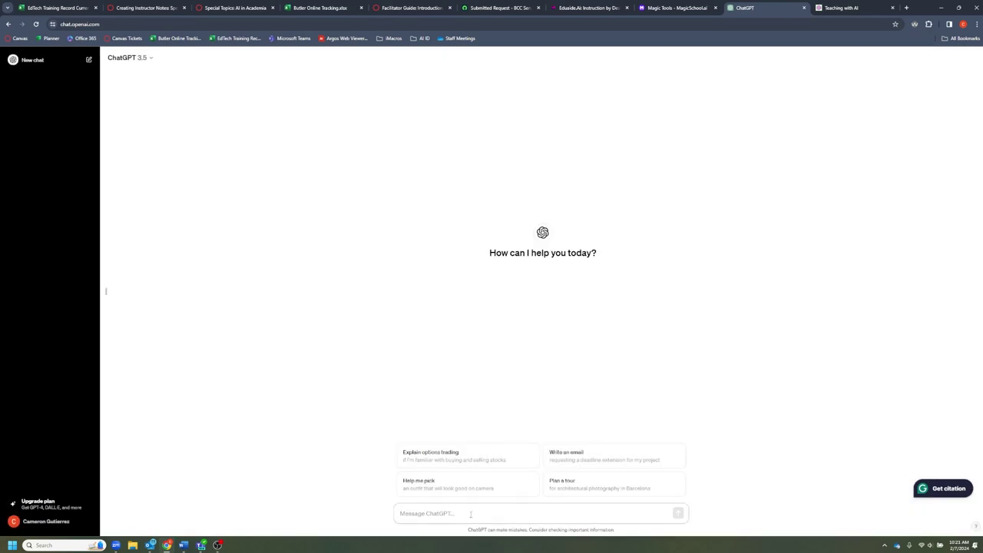
# Step: Send the message "Hi" in a new ChatGPT conversation
pyautogui.write('Hi')
pyautogui.press('Return')
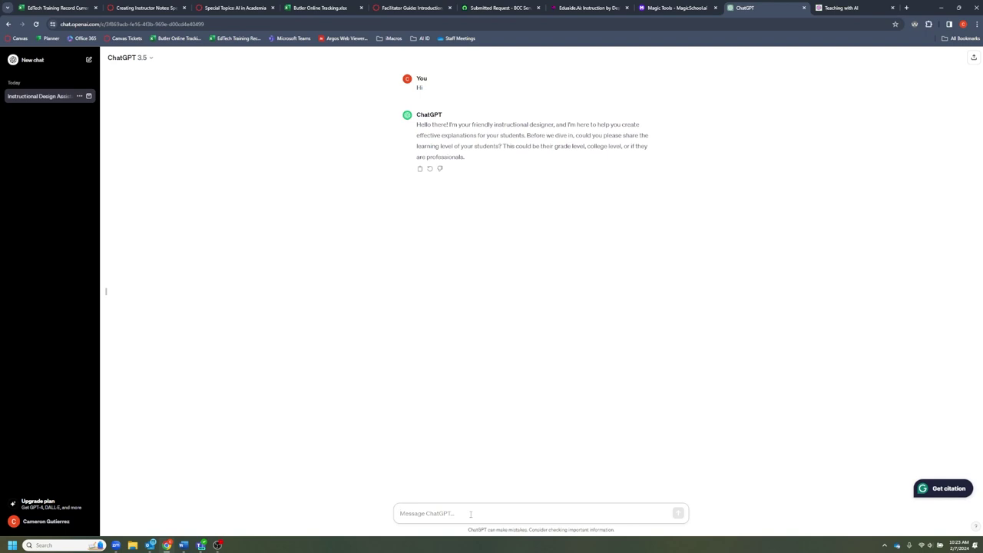
# Step: Switch back to Eduaide and review the subject and grade choices and the Information Objects in the content generator
pyautogui.click(586, 7)
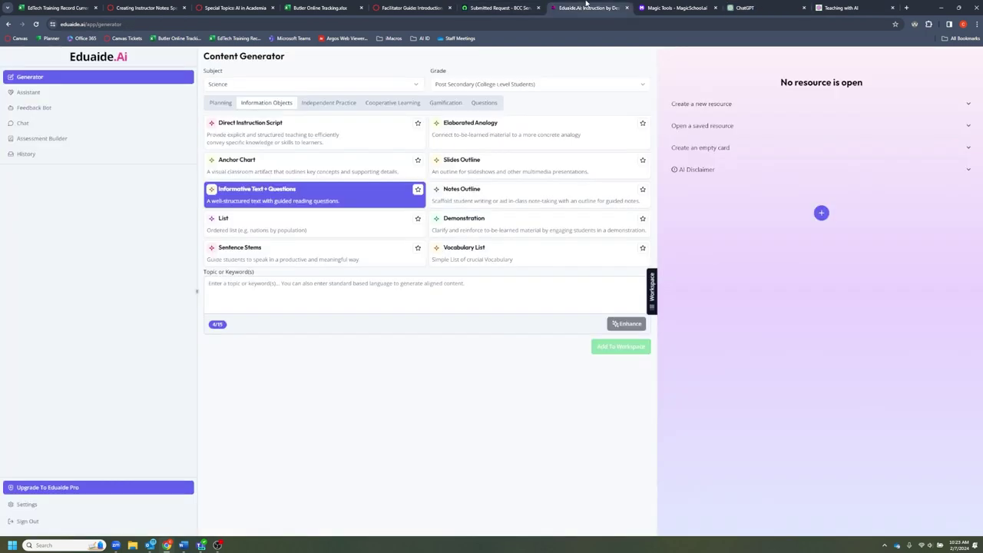
pyautogui.click(225, 86)
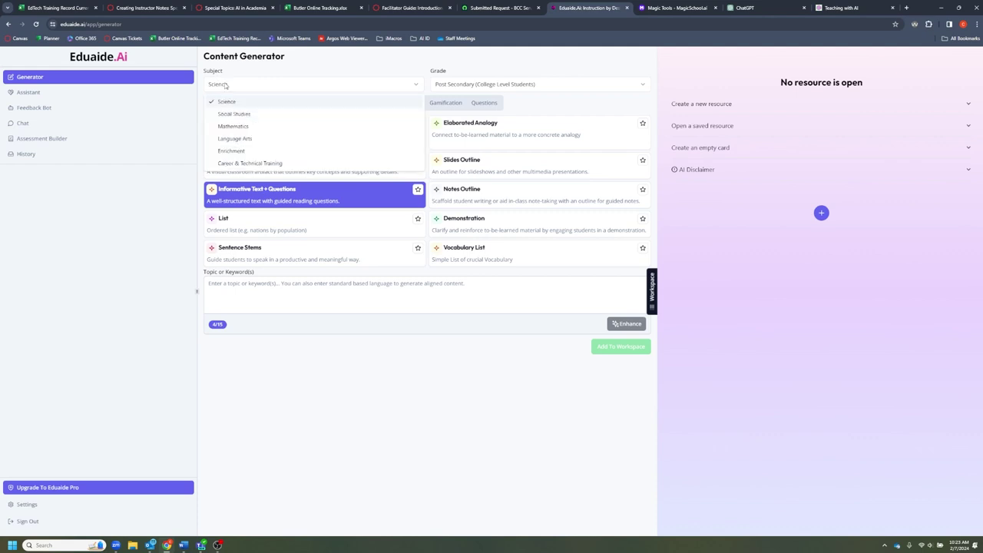
pyautogui.click(225, 86)
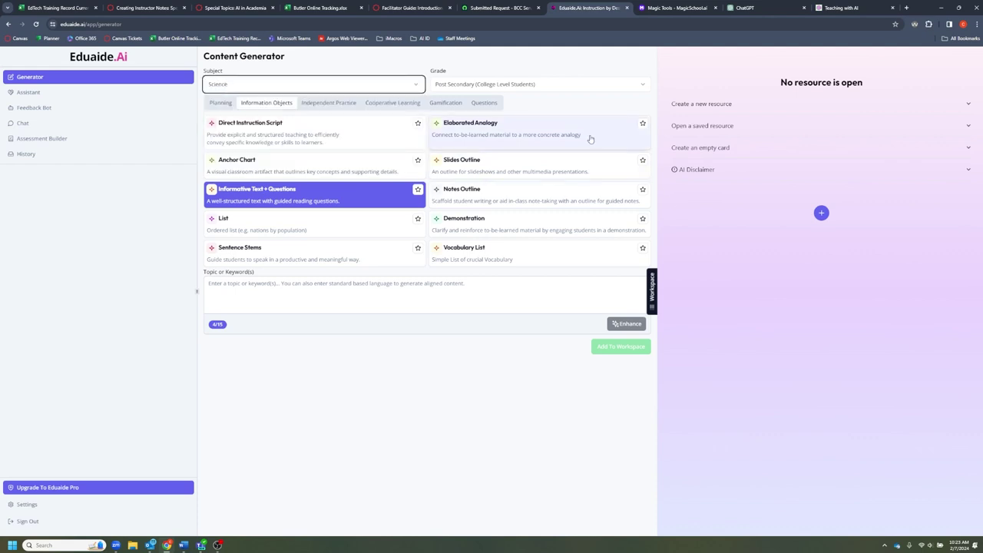
pyautogui.click(445, 86)
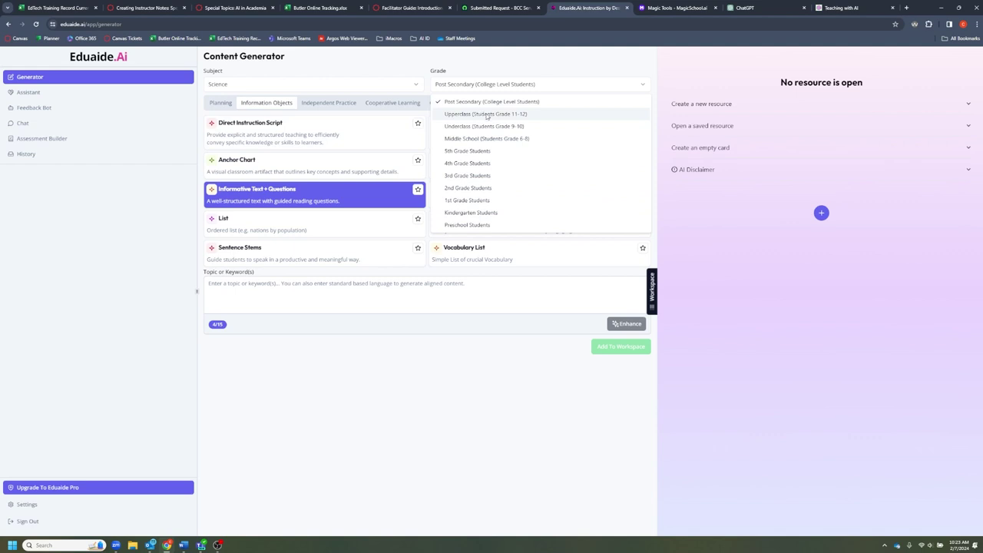
pyautogui.click(544, 83)
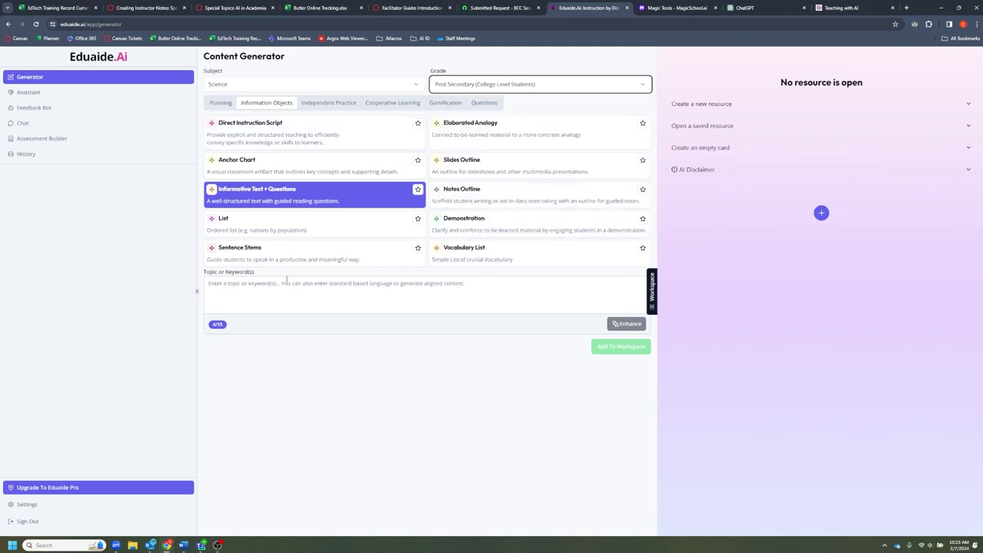
pyautogui.click(269, 107)
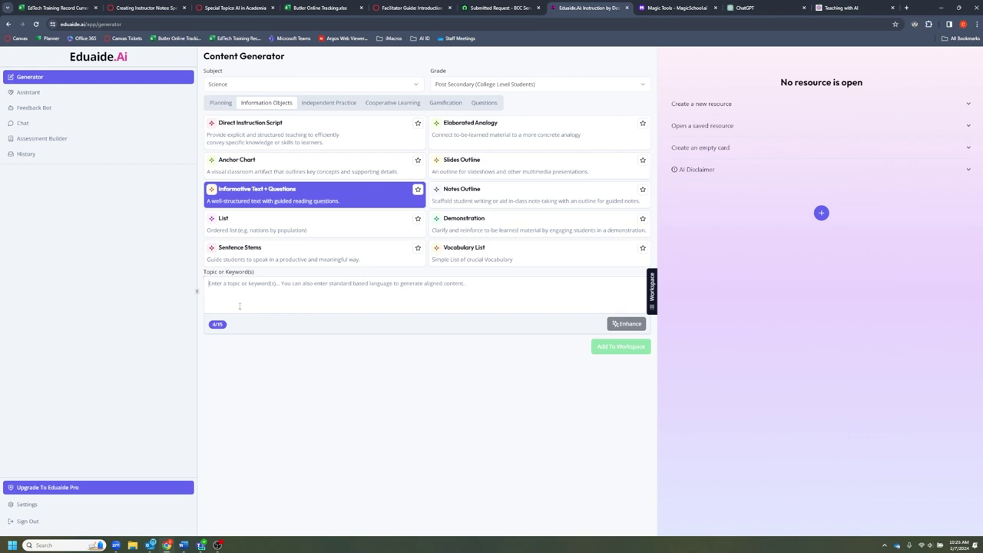
# Step: Generate an Informative Text + Questions resource from the keywords "microbiome, healthy, human body", enhancing them into a learning objective first
pyautogui.write('microbi')
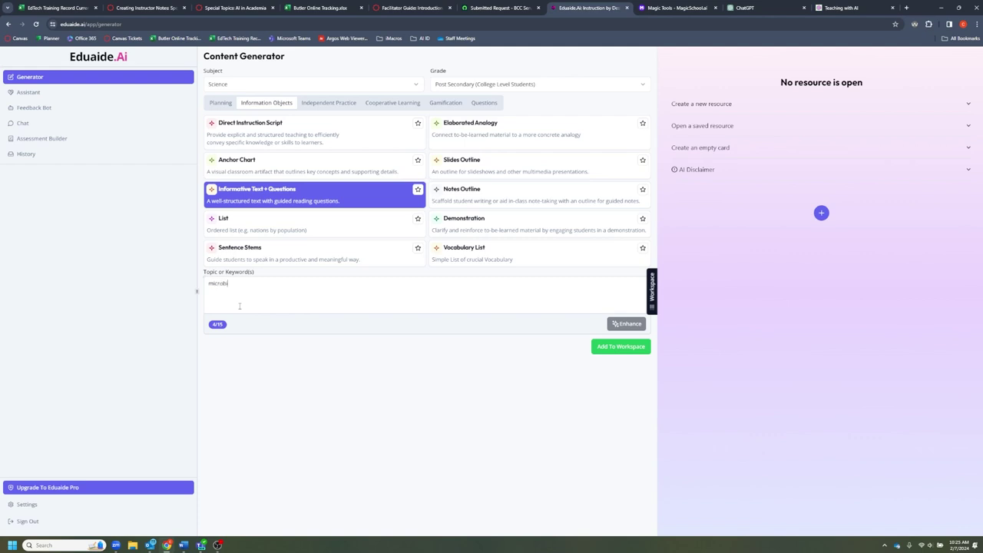
pyautogui.write('ome,')
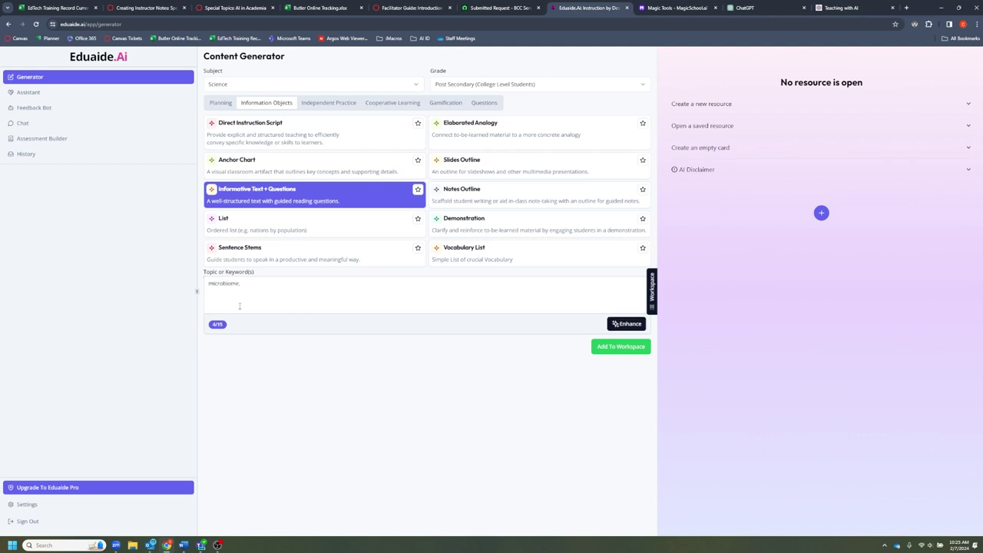
pyautogui.write(' healthy, human body')
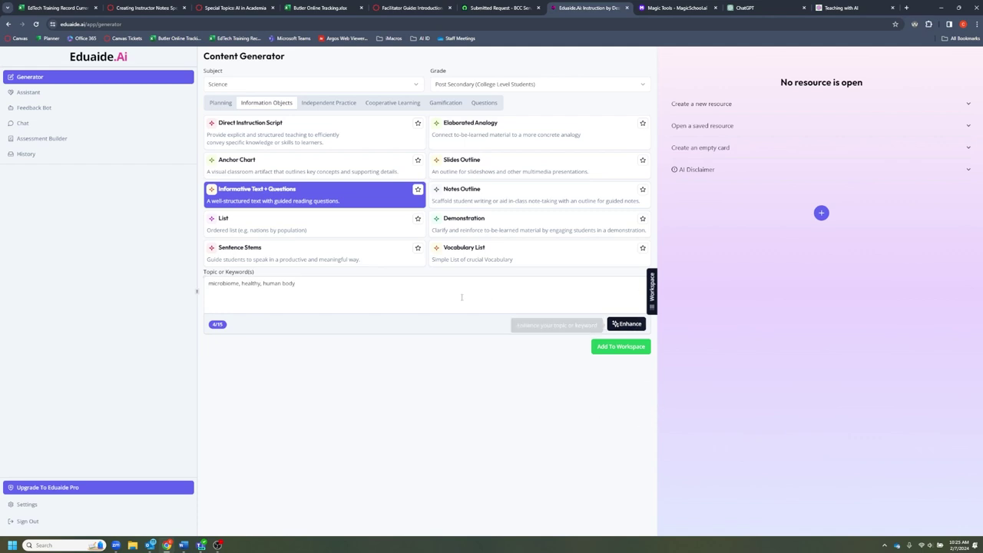
pyautogui.hotkey('ctrl', 'shift', 'Left')
pyautogui.hotkey('ctrl', 'shift', 'Left')
pyautogui.hotkey('ctrl', 'shift', 'Left')
pyautogui.hotkey('ctrl', 'shift', 'Left')
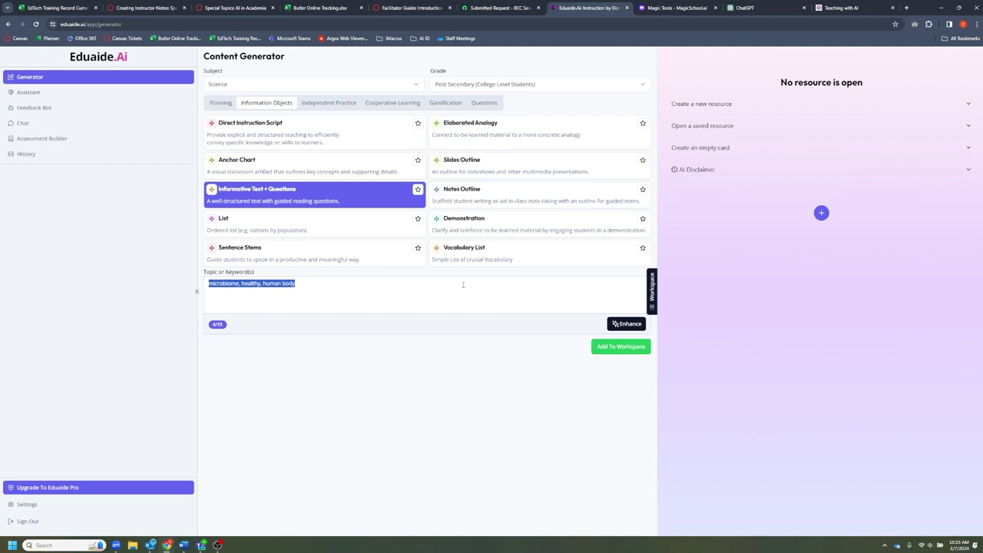
pyautogui.click(624, 325)
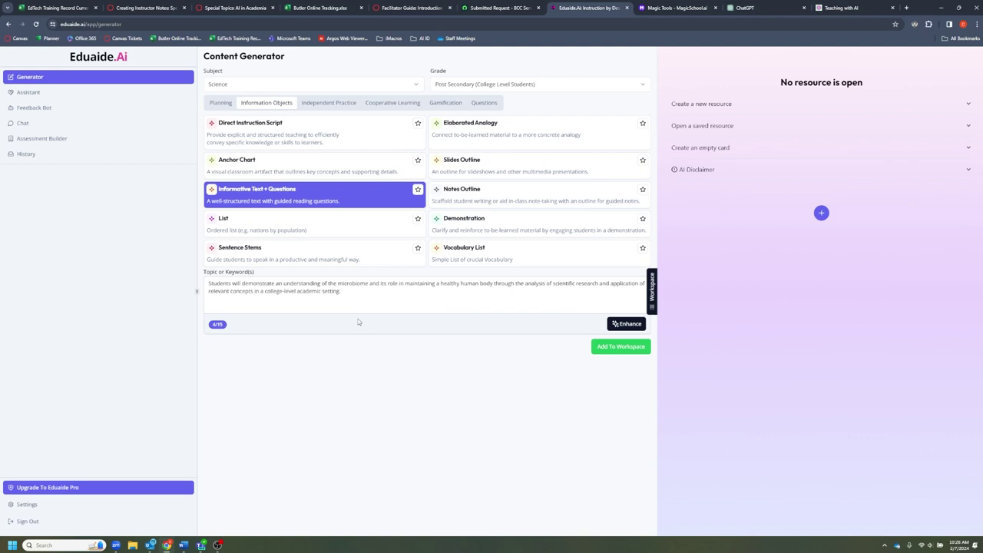
pyautogui.click(604, 355)
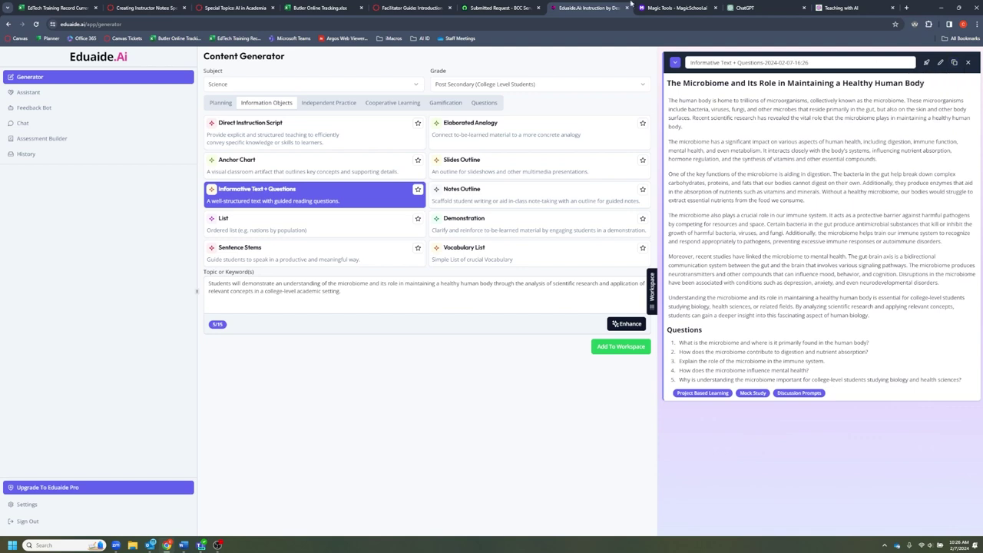
# Step: Switch to MagicSchool, look at the Informational Texts tool, and open the Academic Content generator from the Content tools
pyautogui.moveTo(643, 4)
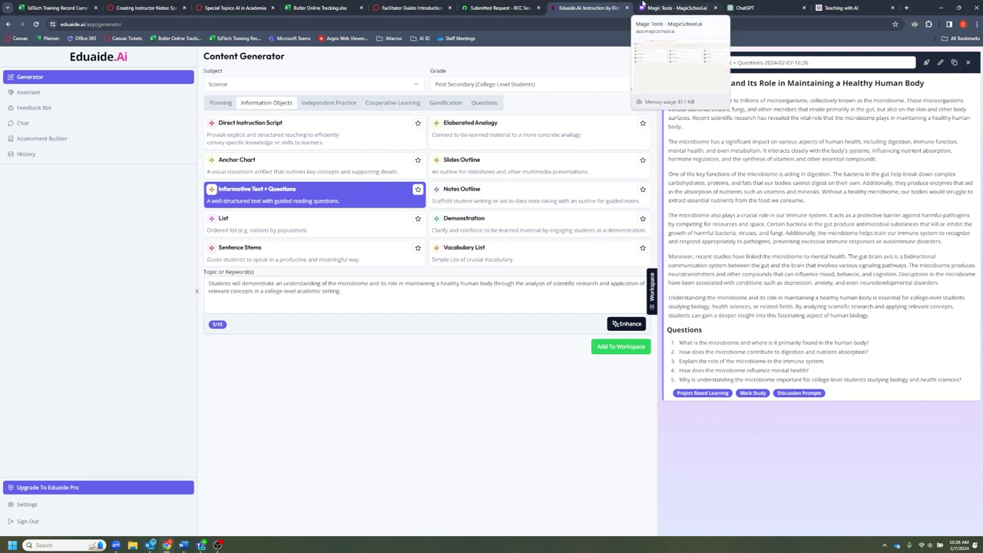
pyautogui.click(643, 7)
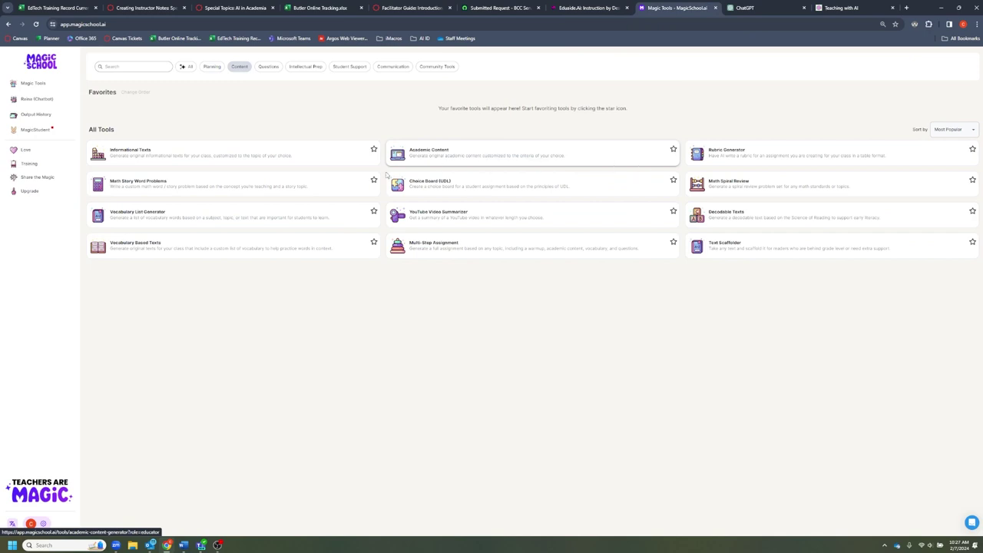
pyautogui.click(258, 162)
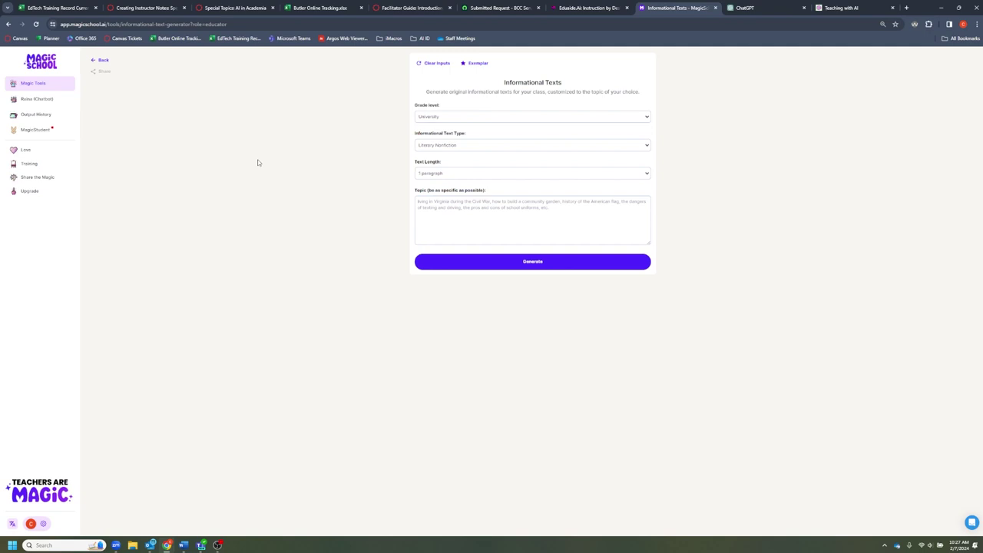
pyautogui.click(7, 24)
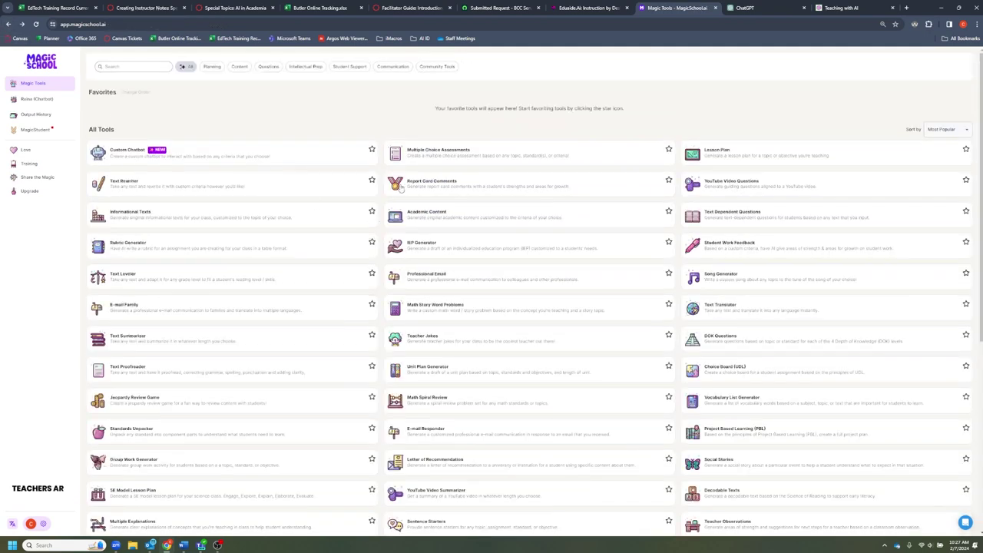
pyautogui.click(239, 66)
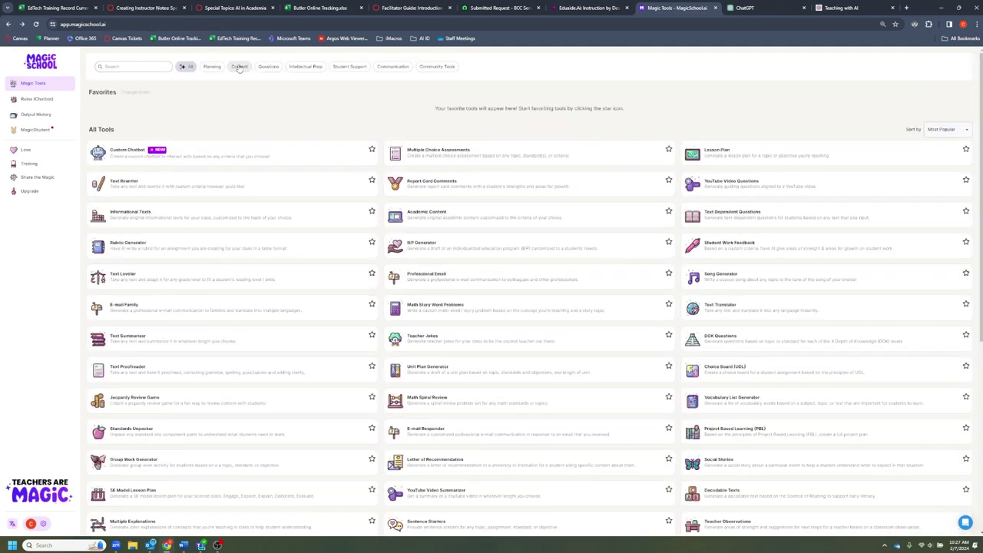
pyautogui.click(429, 157)
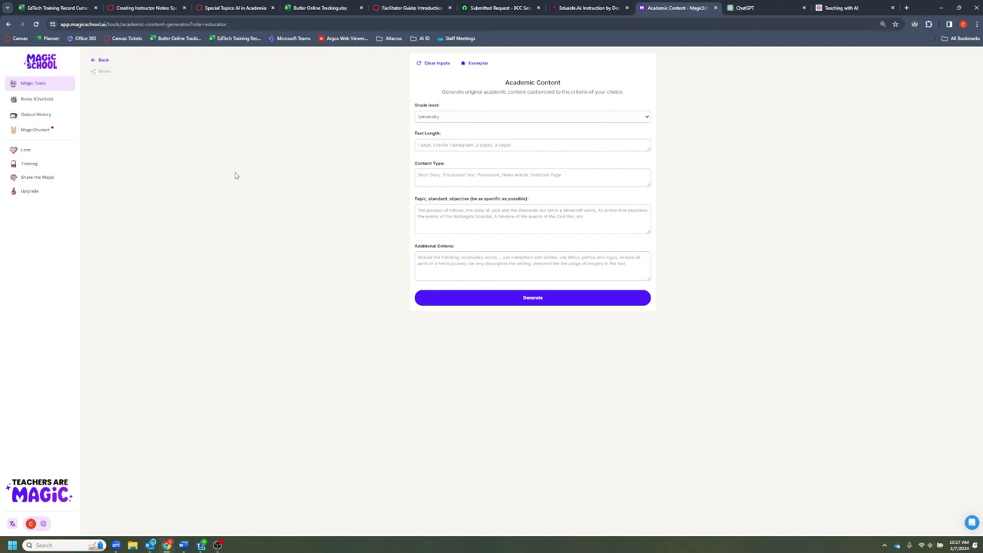
# Step: Set the academic content's text length to "1 page" and its content type to "Textbook page"
pyautogui.click(457, 149)
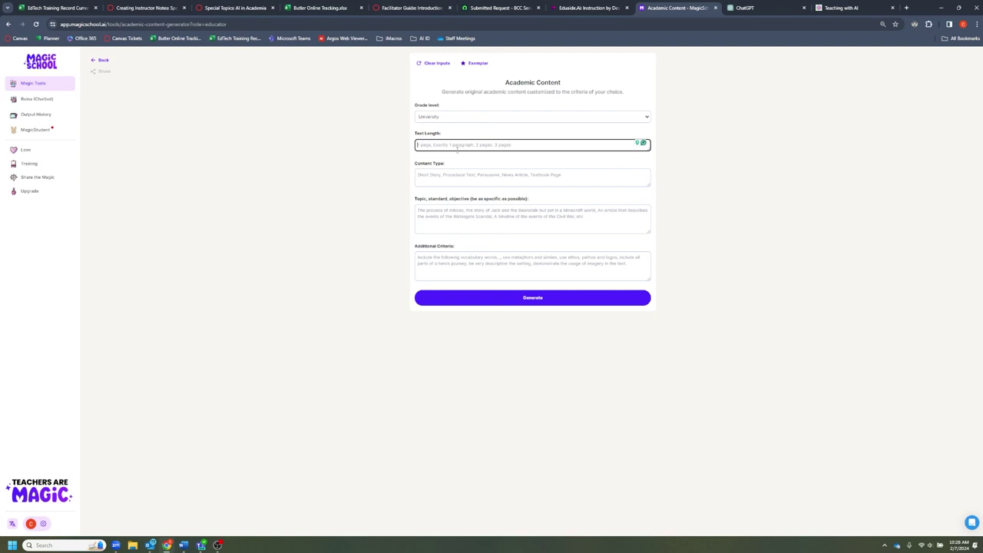
pyautogui.write('1 page')
pyautogui.press('Tab')
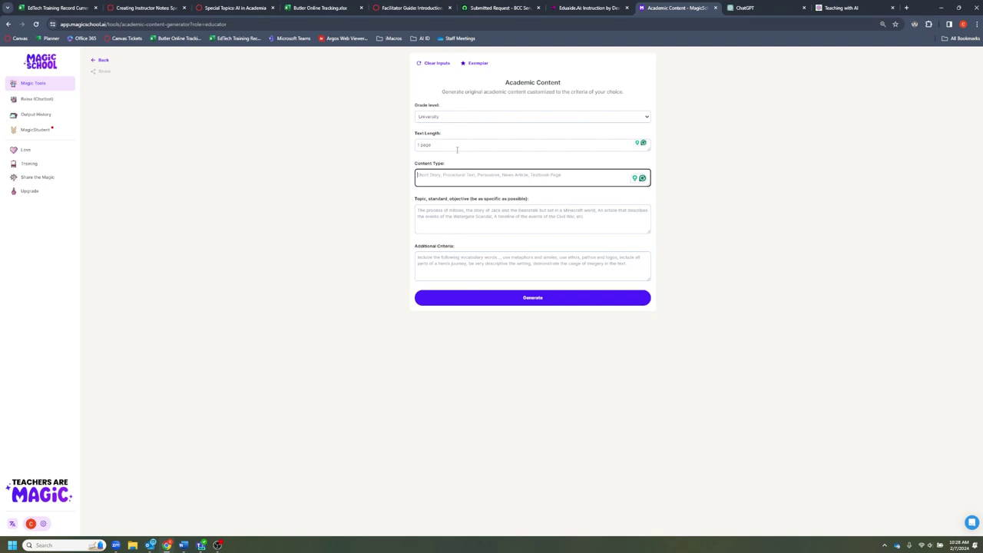
pyautogui.write('S')
pyautogui.write('page')
pyautogui.press('Tab')
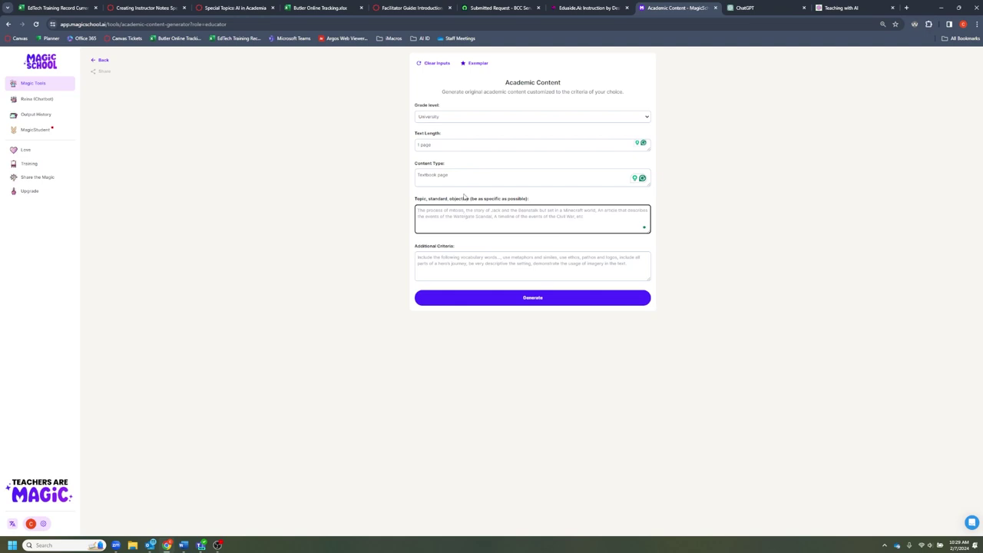
# Step: Copy the enhanced microbiome objective from Eduaide into MagicSchool's topic, standard, objective field and generate the content
pyautogui.click(588, 8)
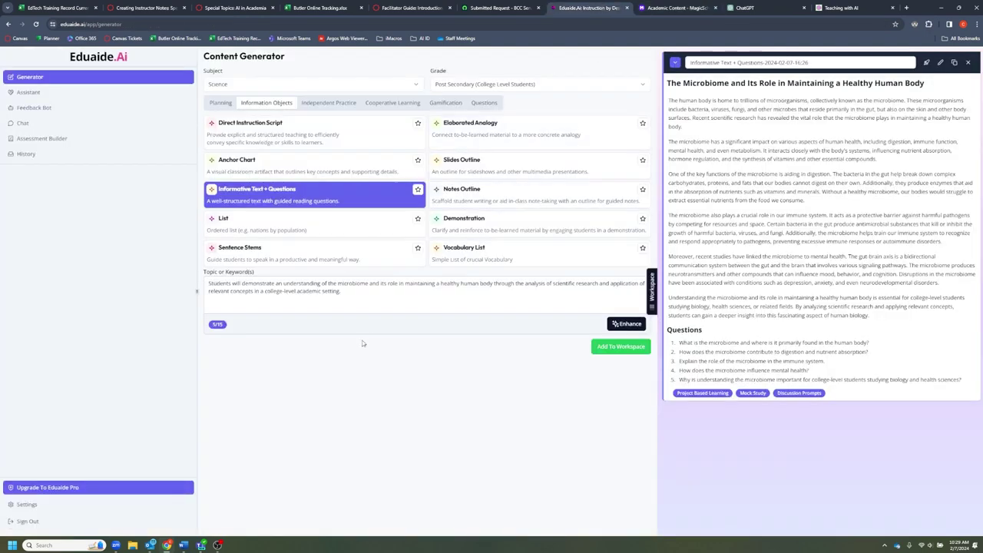
pyautogui.tripleClick(366, 285)
pyautogui.hotkey('ctrl', 'c')
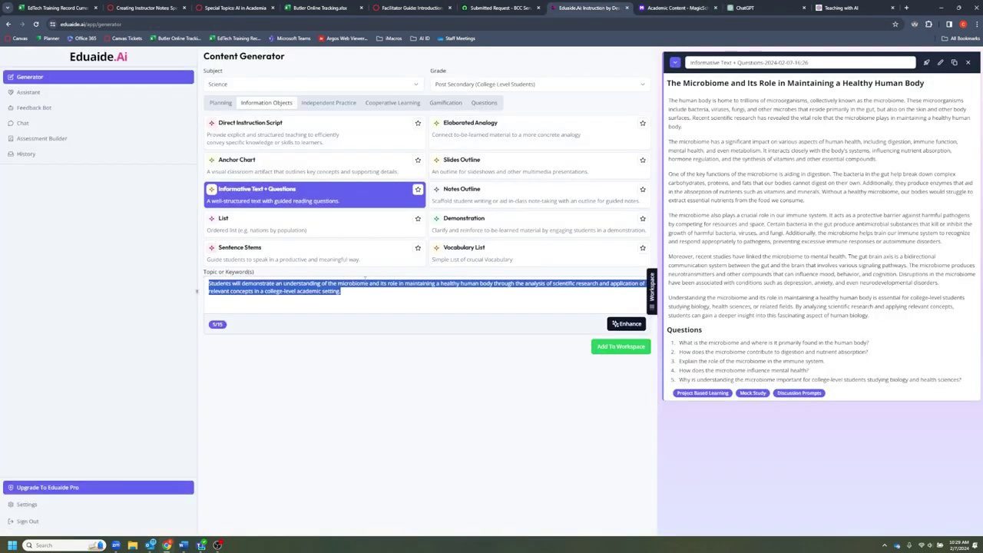
pyautogui.click(644, 8)
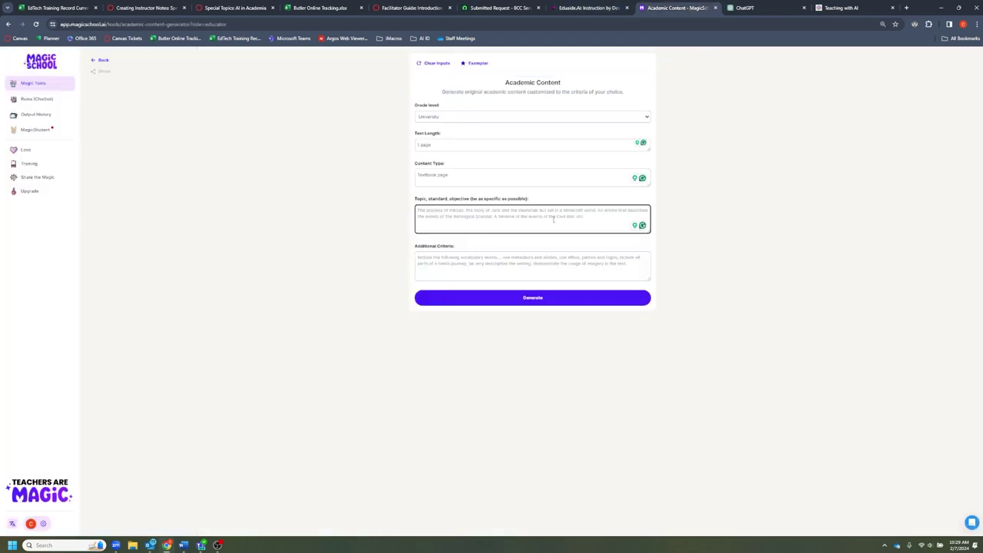
pyautogui.hotkey('ctrl', 'v')
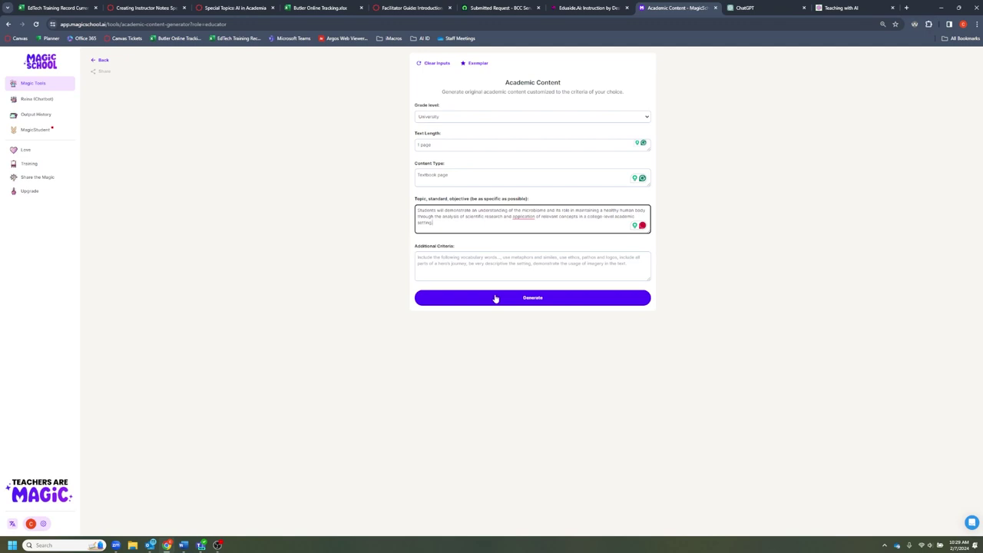
pyautogui.click(485, 305)
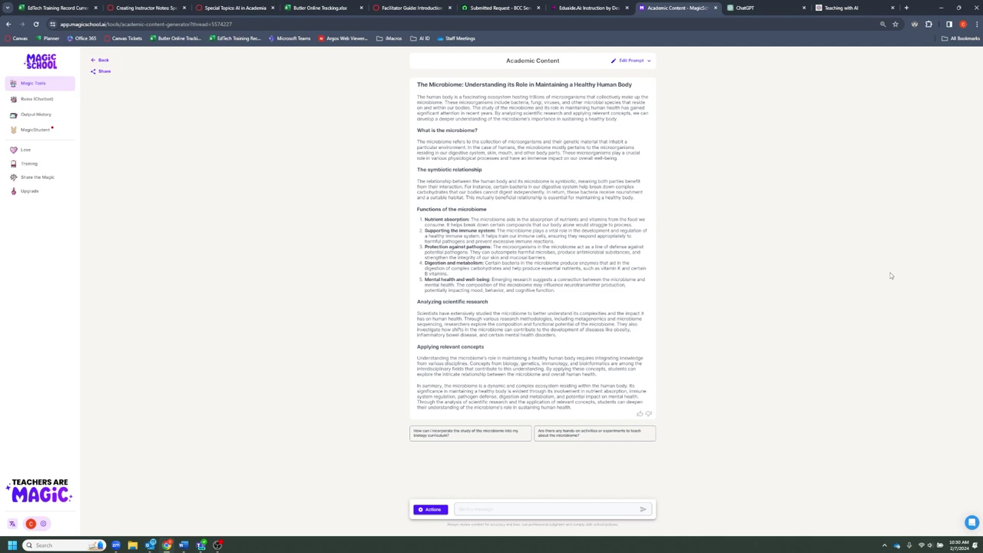
# Step: Switch to ChatGPT and reply "College level", followed by the copied microbiome objective plus "This is the first time the students will see this concept."
pyautogui.hotkey('ctrl', 'Tab')
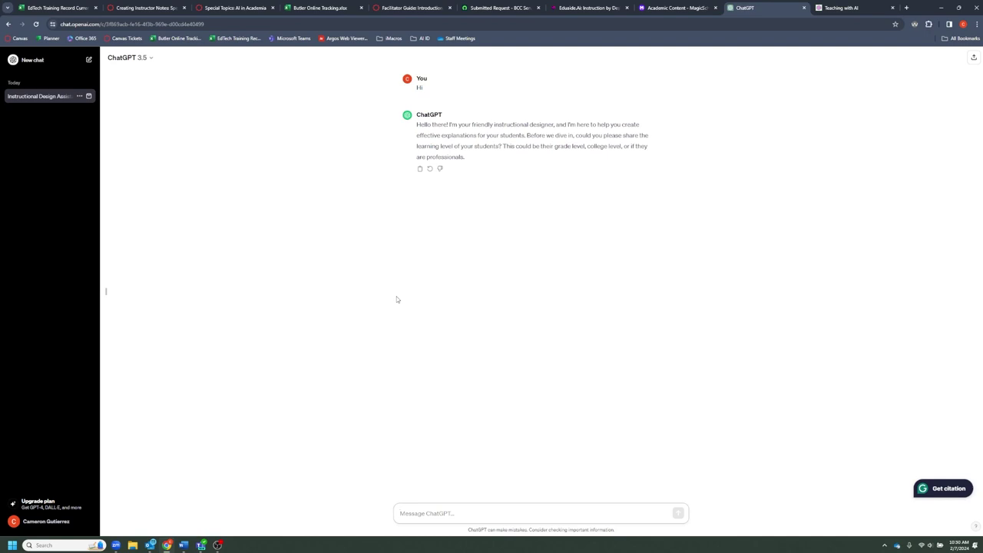
pyautogui.click(428, 515)
pyautogui.write('College level')
pyautogui.press('Return')
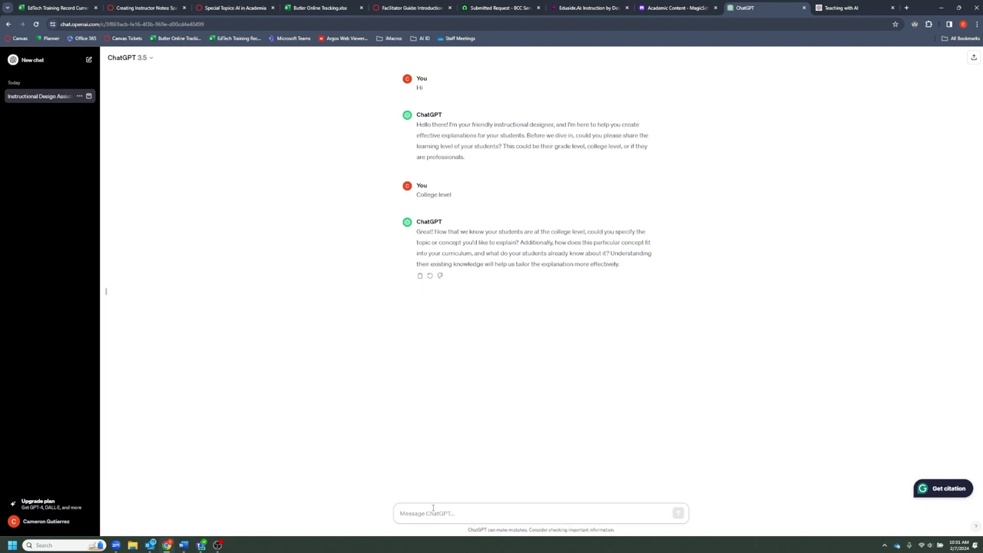
pyautogui.hotkey('ctrl', 'v')
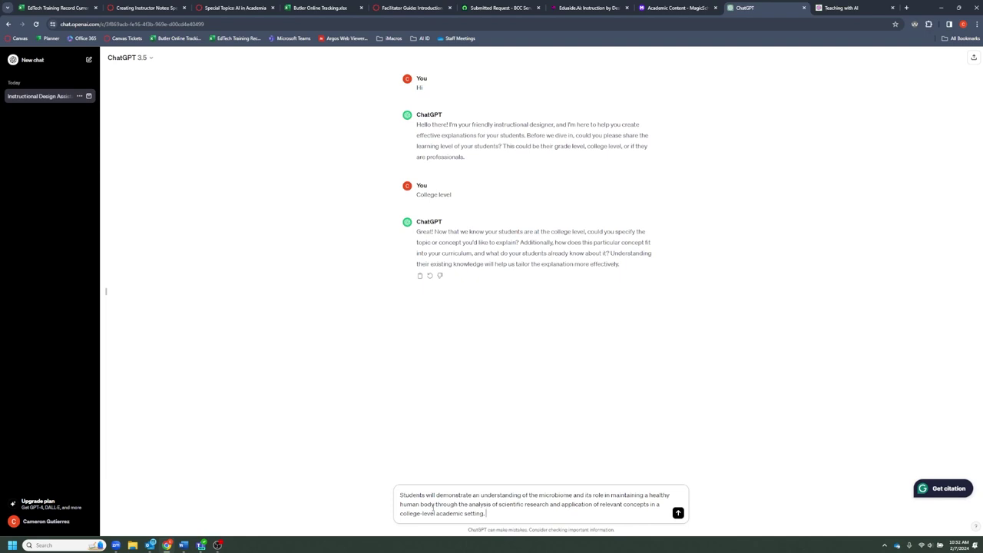
pyautogui.press('Return')
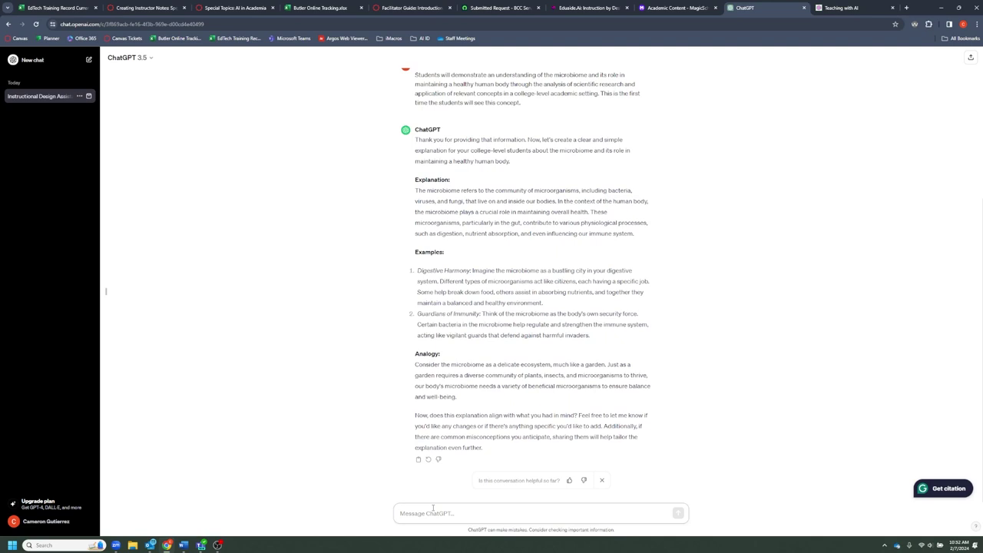
# Step: Send ChatGPT "The response was great. Please make it longer and more detailed." and review the expanded explanation
pyautogui.write('The response was great. Please make it longer and more detailed.')
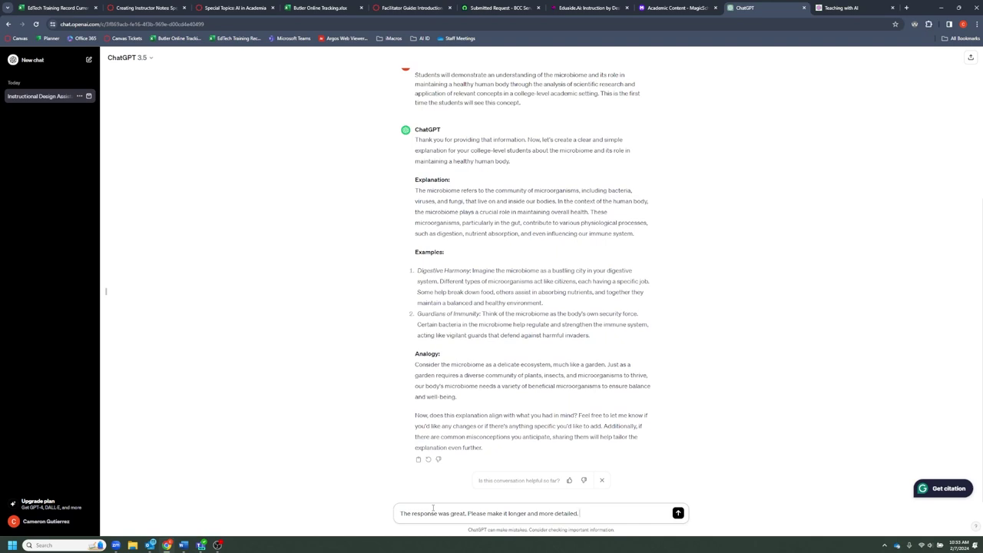
pyautogui.press('Return')
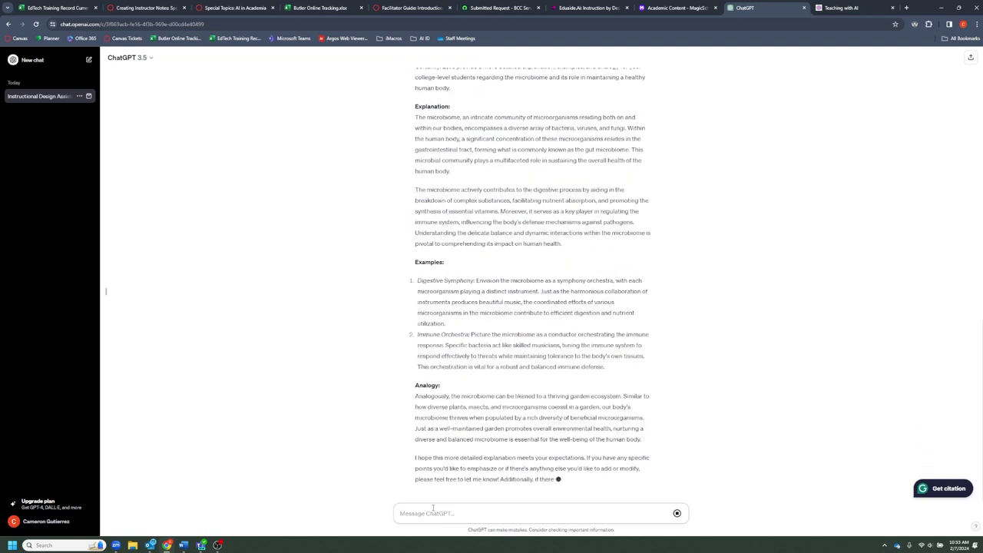
pyautogui.scroll(2, 583, 344)
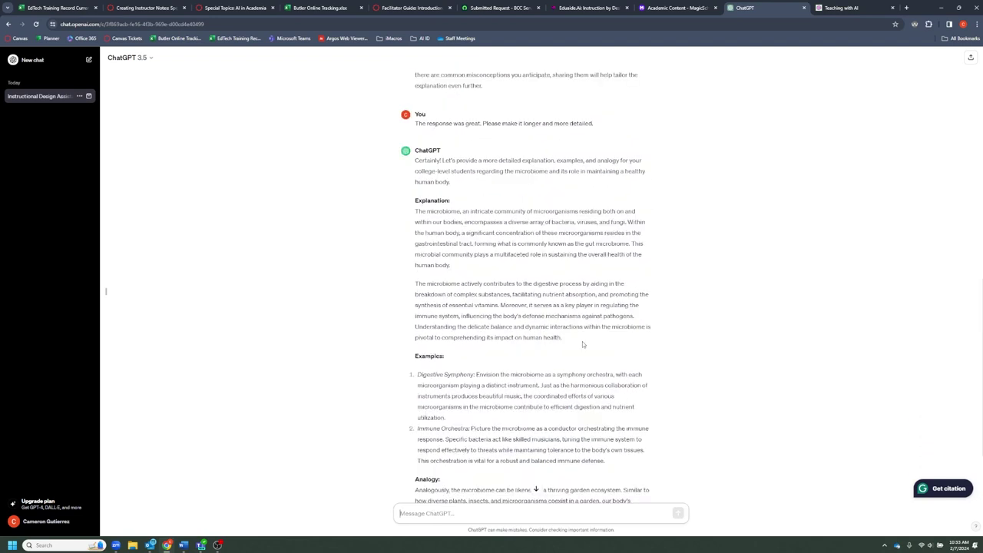
pyautogui.scroll(1, 582, 344)
pyautogui.scroll(-2, 582, 345)
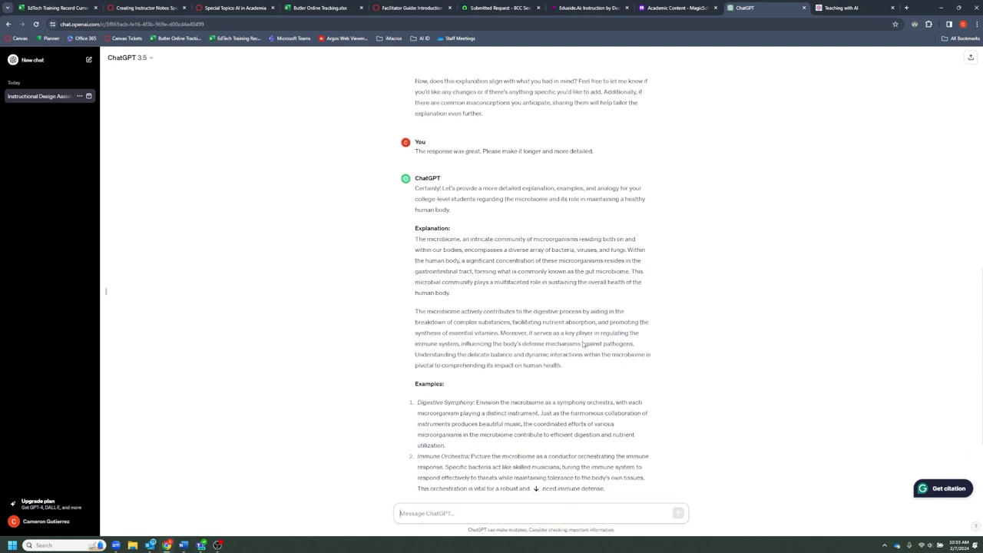
pyautogui.scroll(-1, 582, 343)
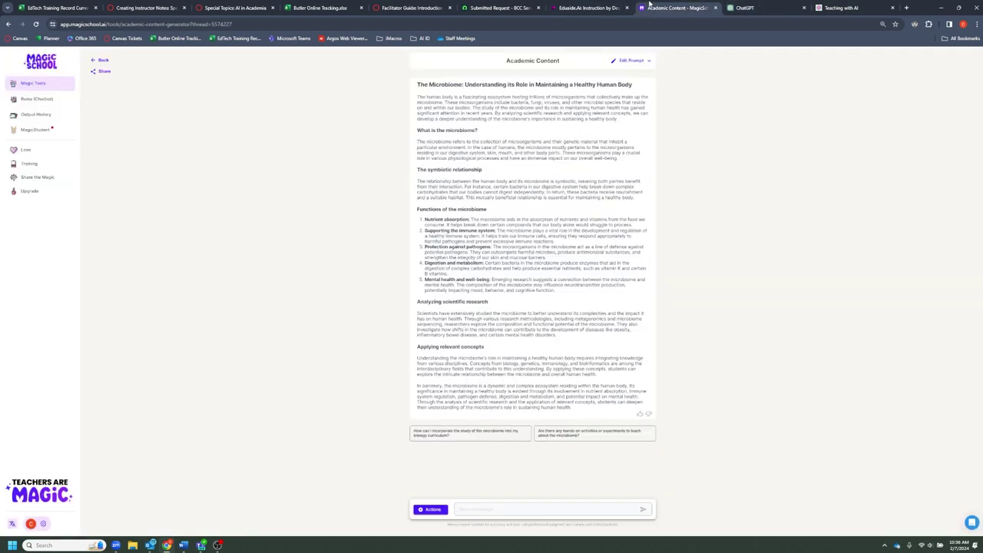
# Step: Switch back to MagicSchool, review the prompt inputs behind the generated academic content, and hide them again
pyautogui.click(650, 6)
pyautogui.click(650, 61)
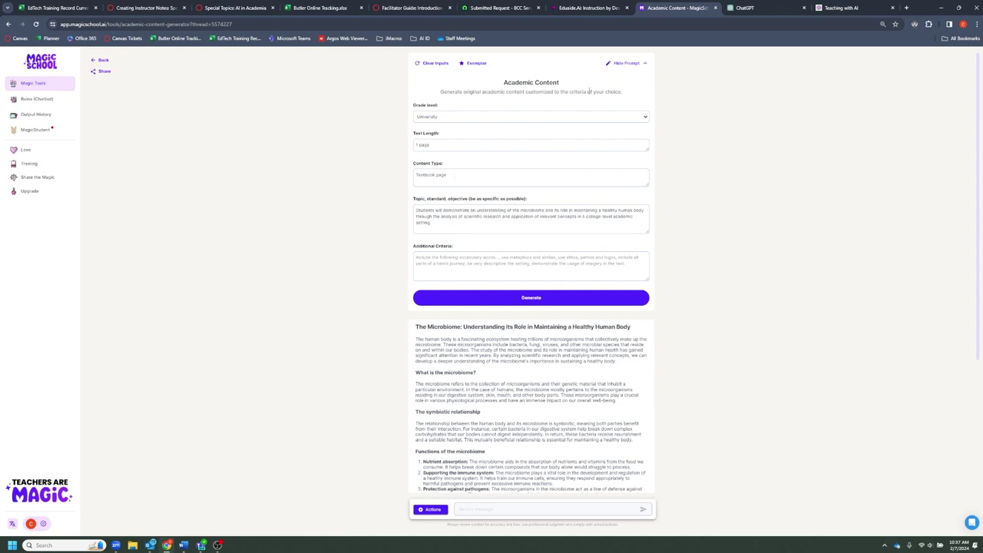
pyautogui.click(626, 63)
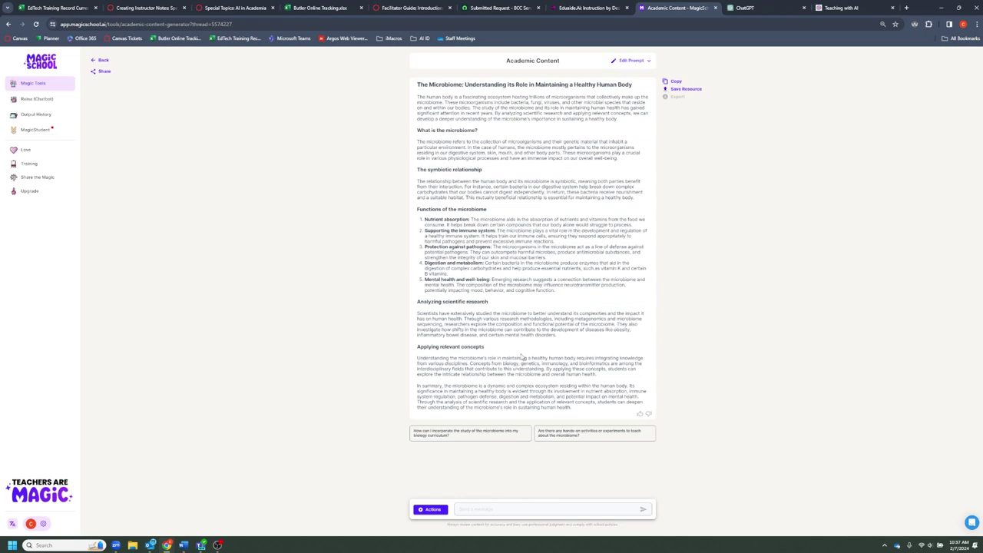
# Step: Switch to Eduaide and run Translate to French on the generated microbiome text
pyautogui.click(586, 7)
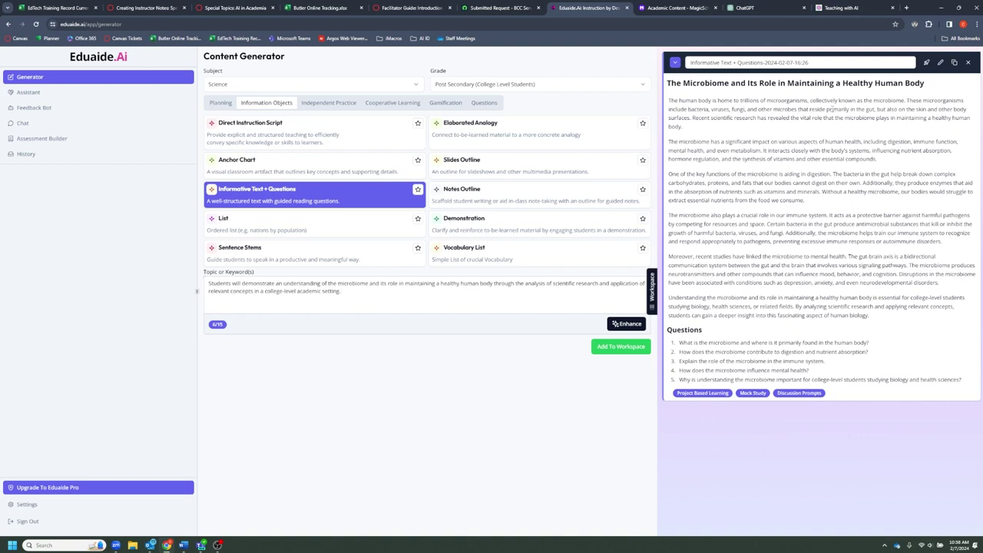
pyautogui.click(926, 62)
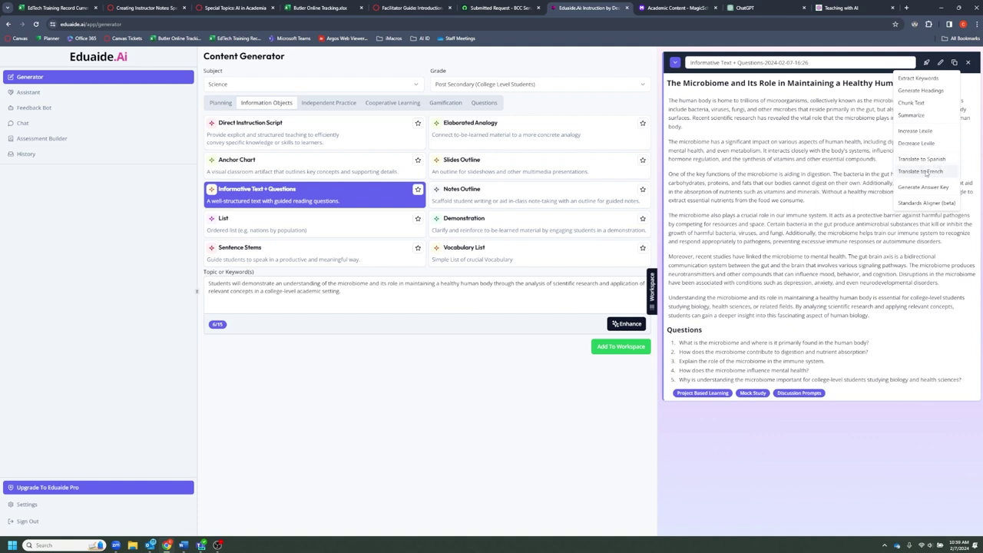
pyautogui.click(925, 173)
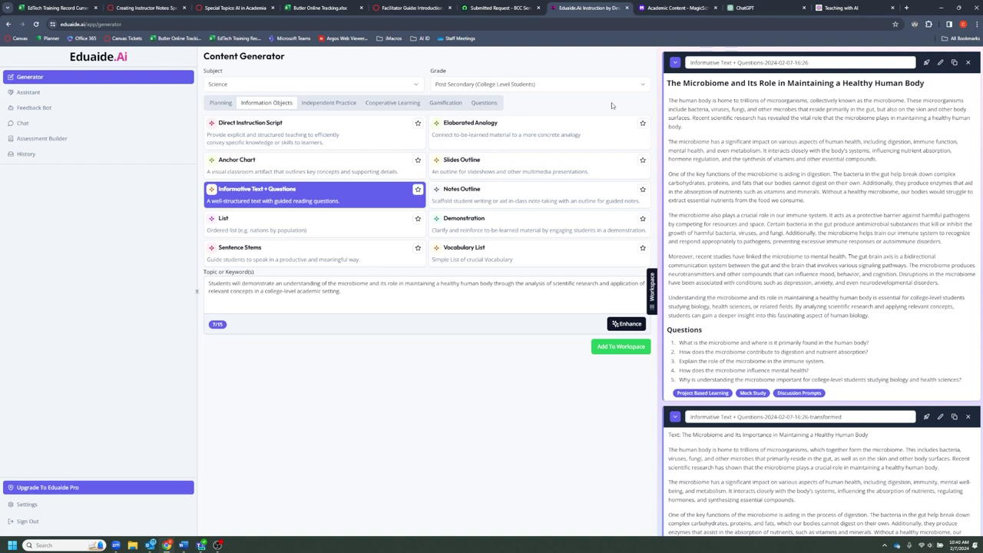
# Step: Revisit MagicSchool's academic content, and switch to ChatGPT to compare its original and expanded microbiome explanations
pyautogui.click(655, 6)
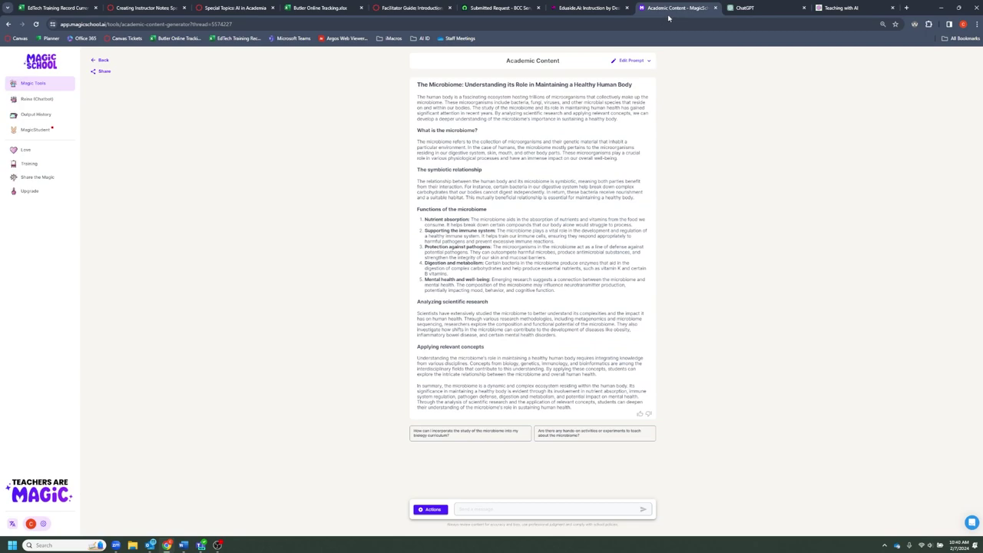
pyautogui.click(743, 8)
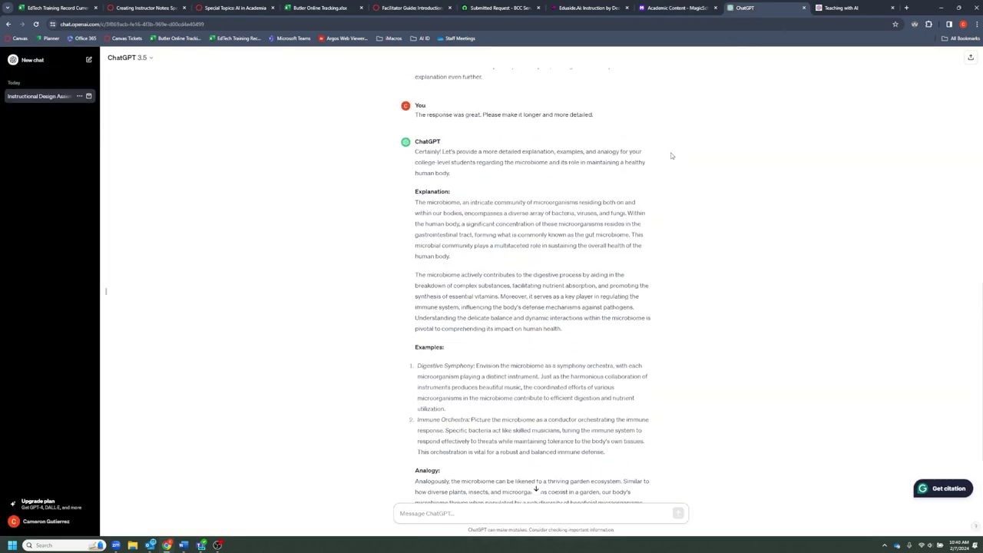
pyautogui.scroll(5, 667, 179)
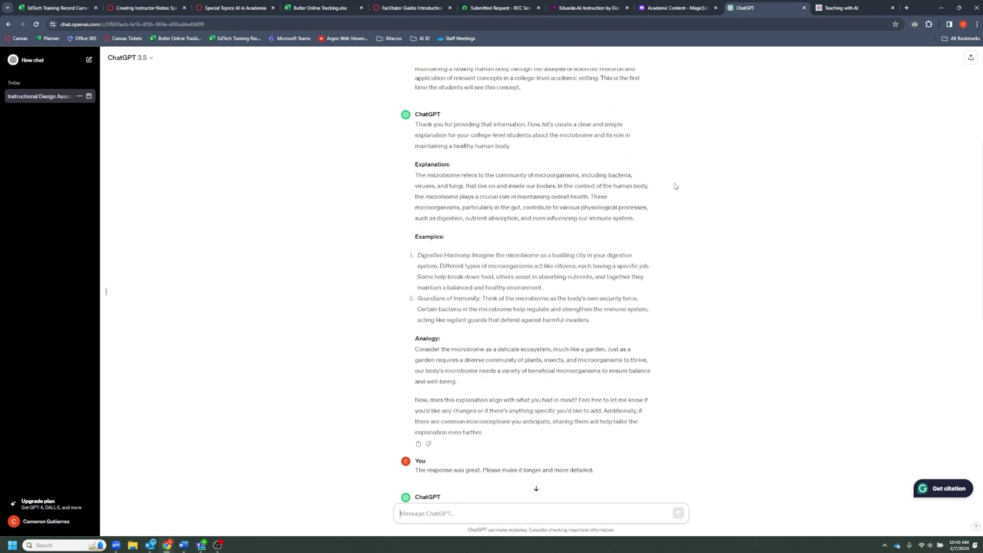
pyautogui.scroll(-6, 675, 185)
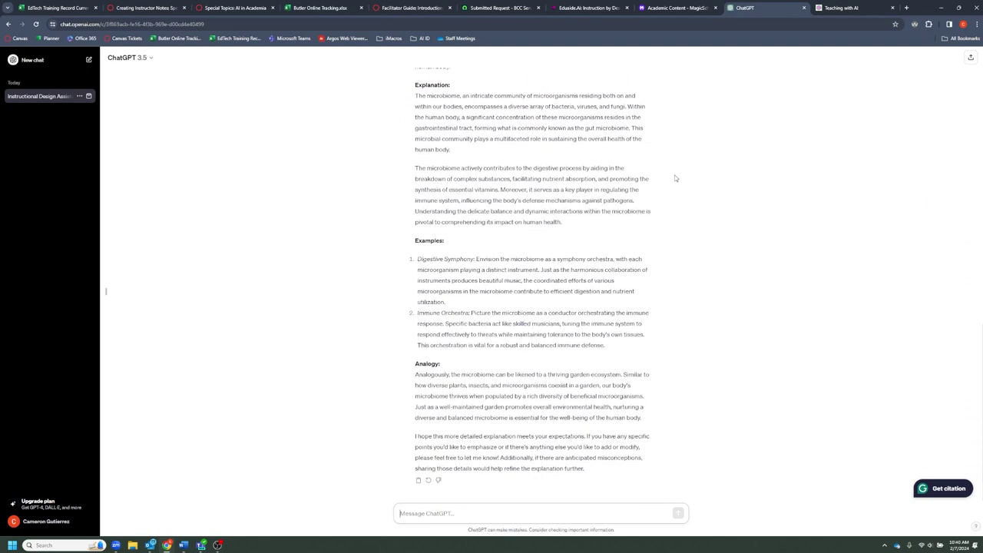